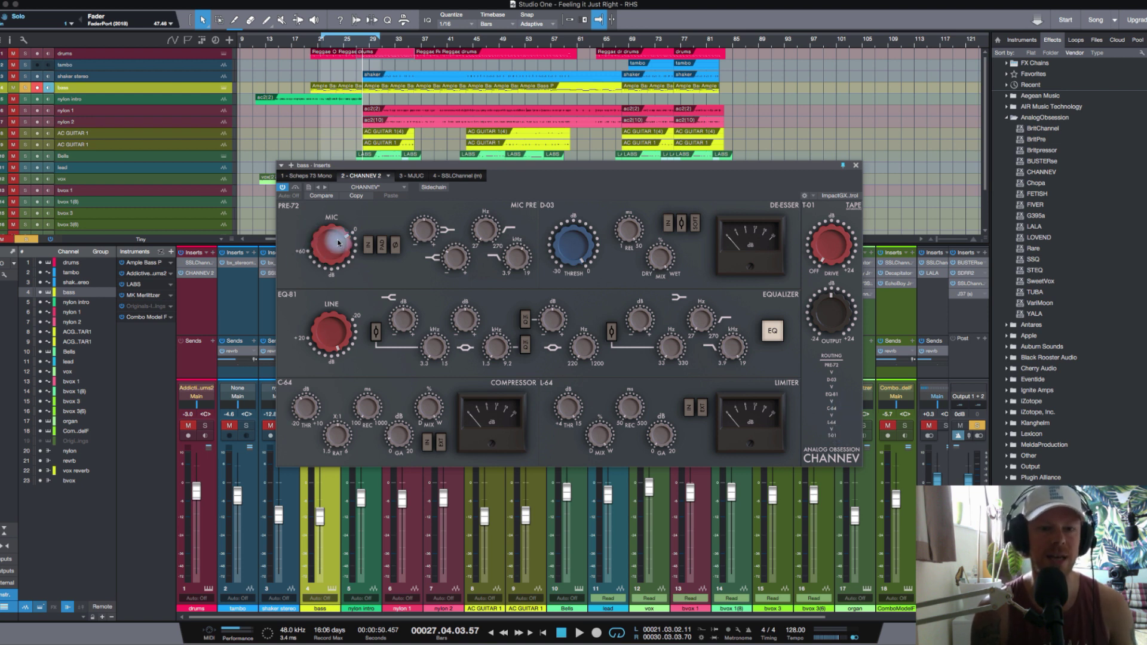
Switch the CHANNEV preamp section in and back out on the bass channel.
{"action": "mouse_move", "coordinate": [329, 249]}
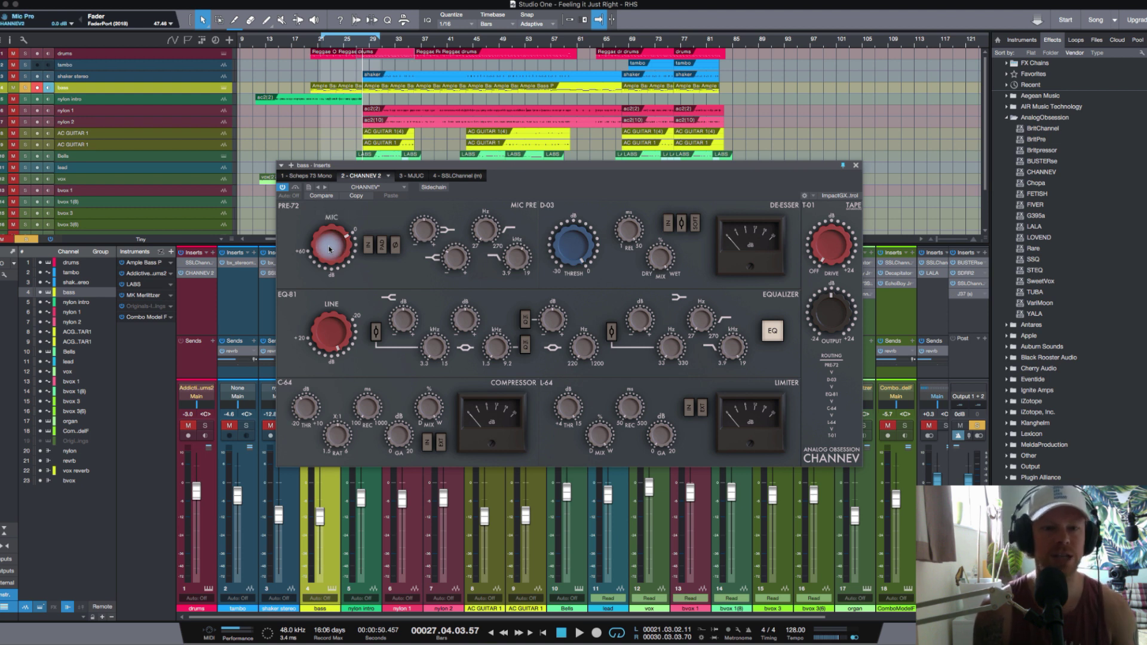
{"action": "left_click", "coordinate": [366, 247]}
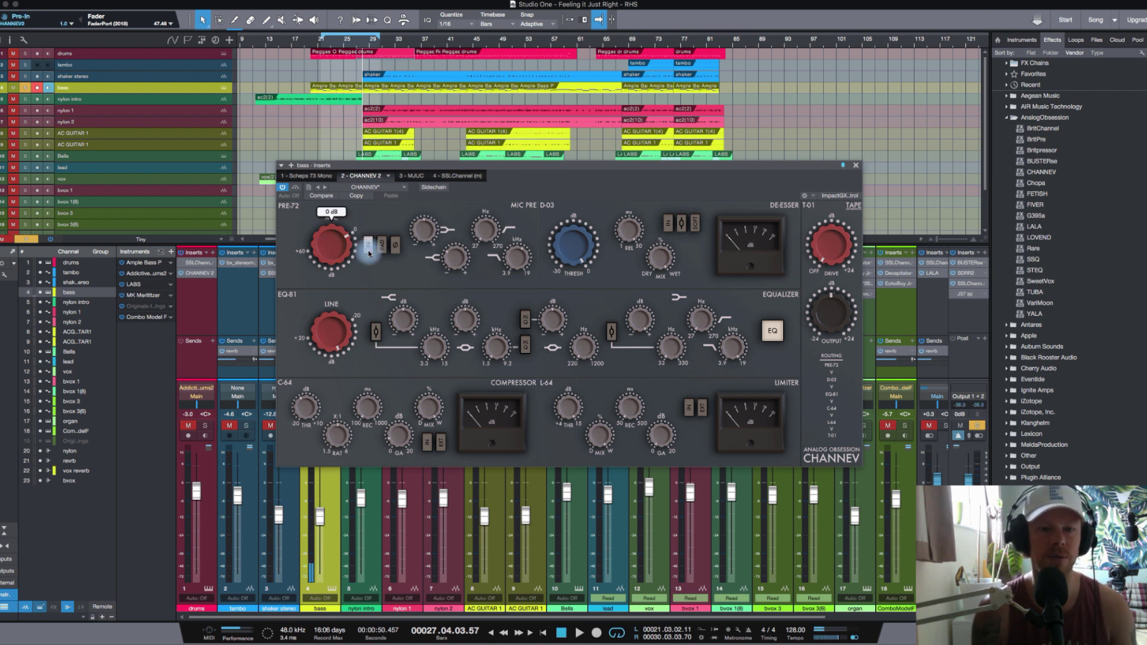
{"action": "left_click", "coordinate": [367, 250]}
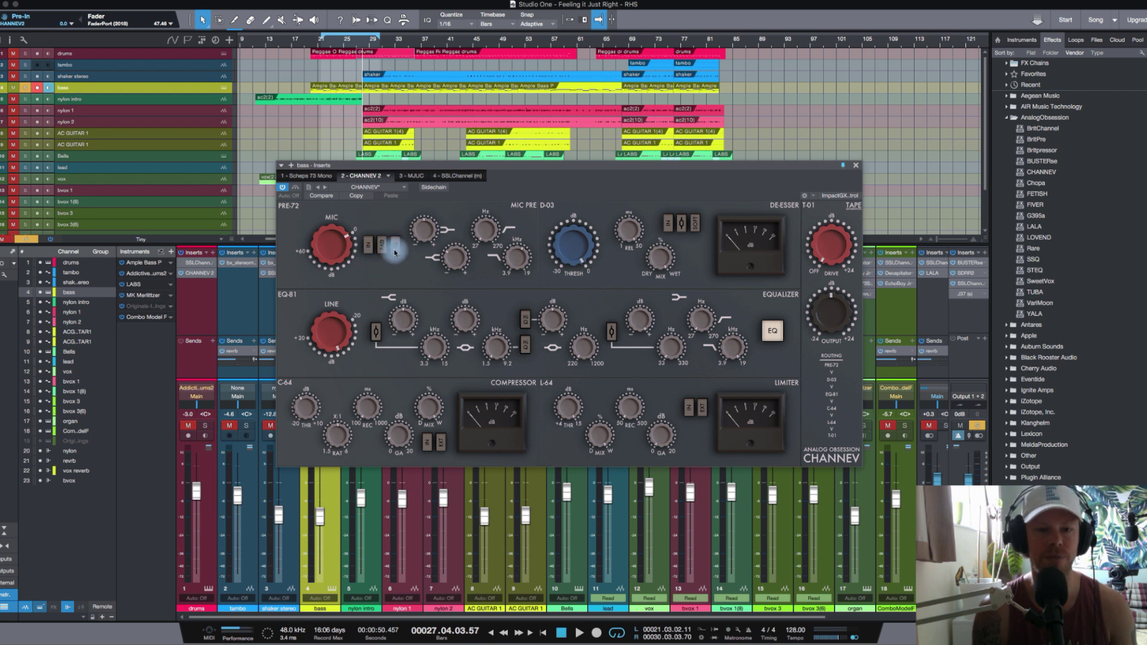
{"action": "mouse_move", "coordinate": [499, 234]}
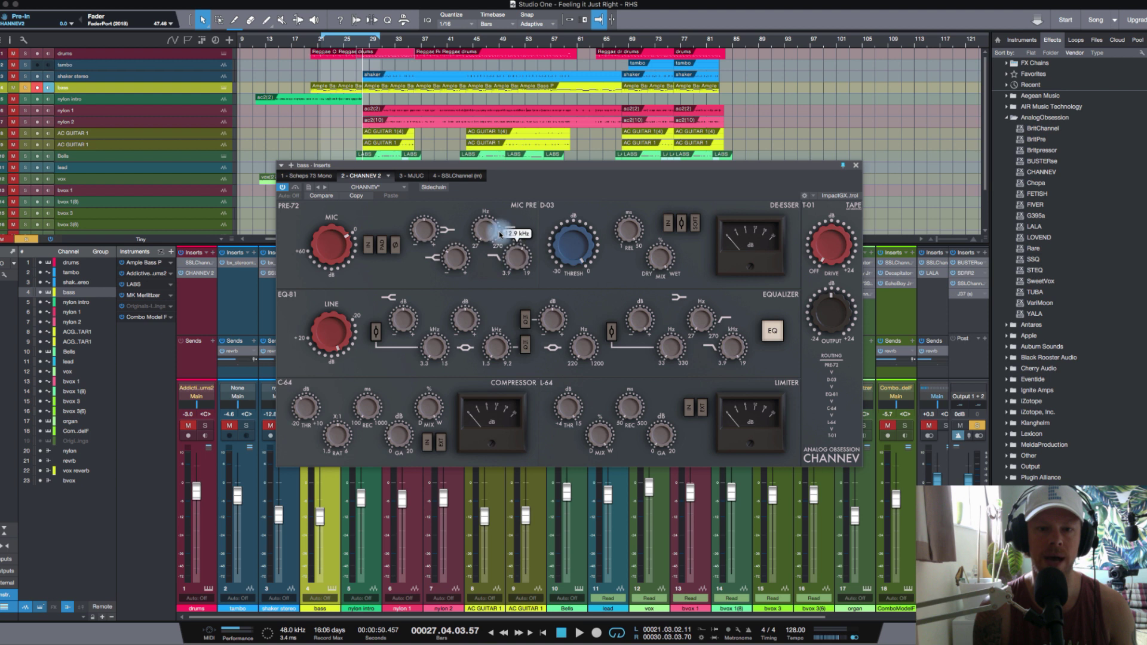
{"action": "mouse_move", "coordinate": [455, 262]}
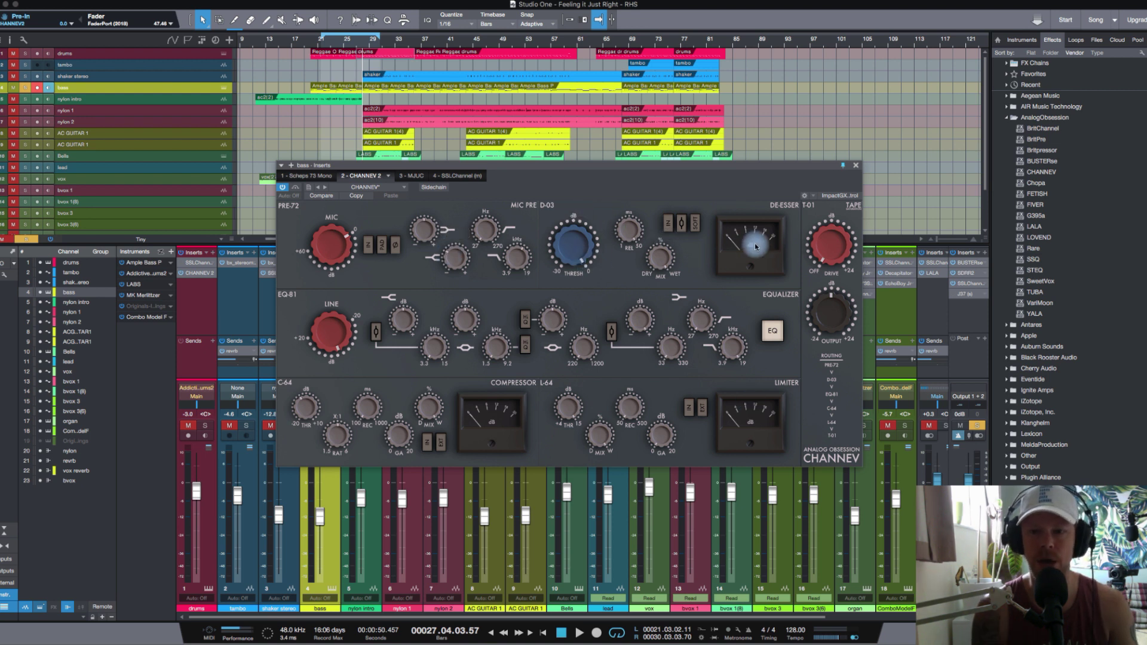
Try out the de-esser section's mode switches in the bass channel's CHANNEV.
{"action": "mouse_move", "coordinate": [573, 241]}
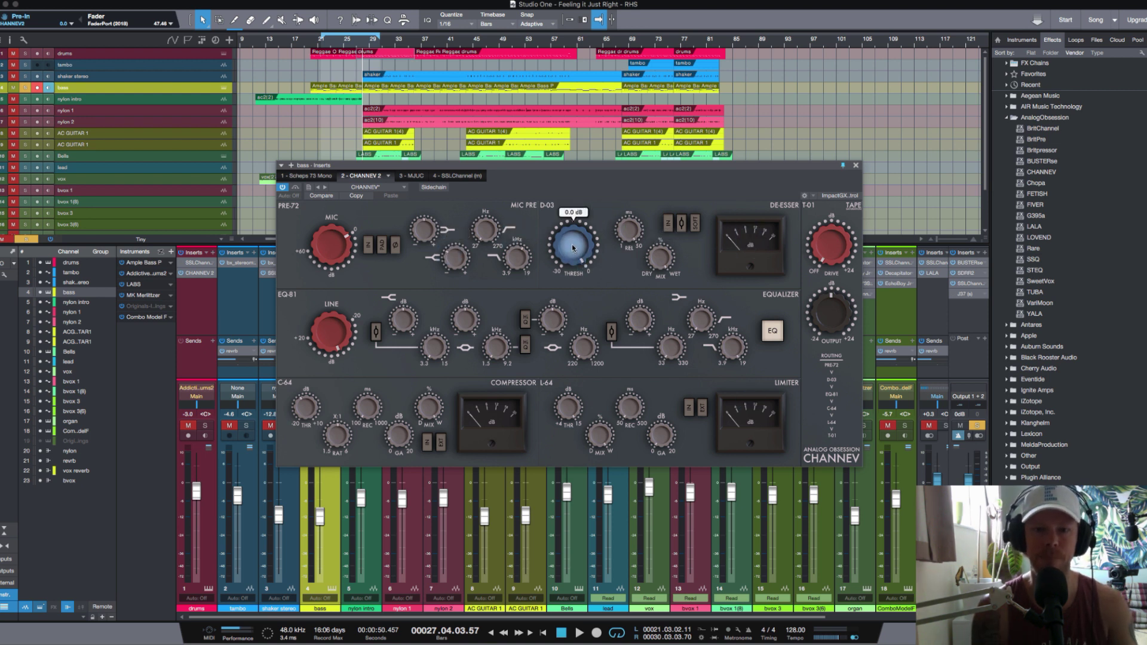
{"action": "mouse_move", "coordinate": [627, 230]}
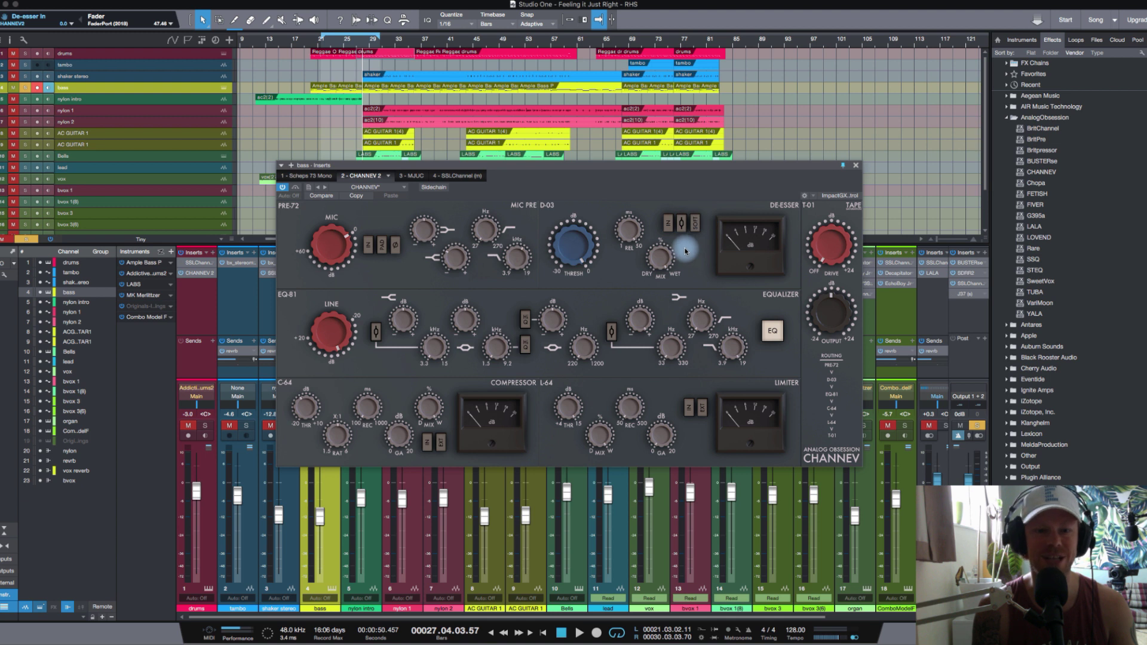
{"action": "left_click", "coordinate": [682, 227]}
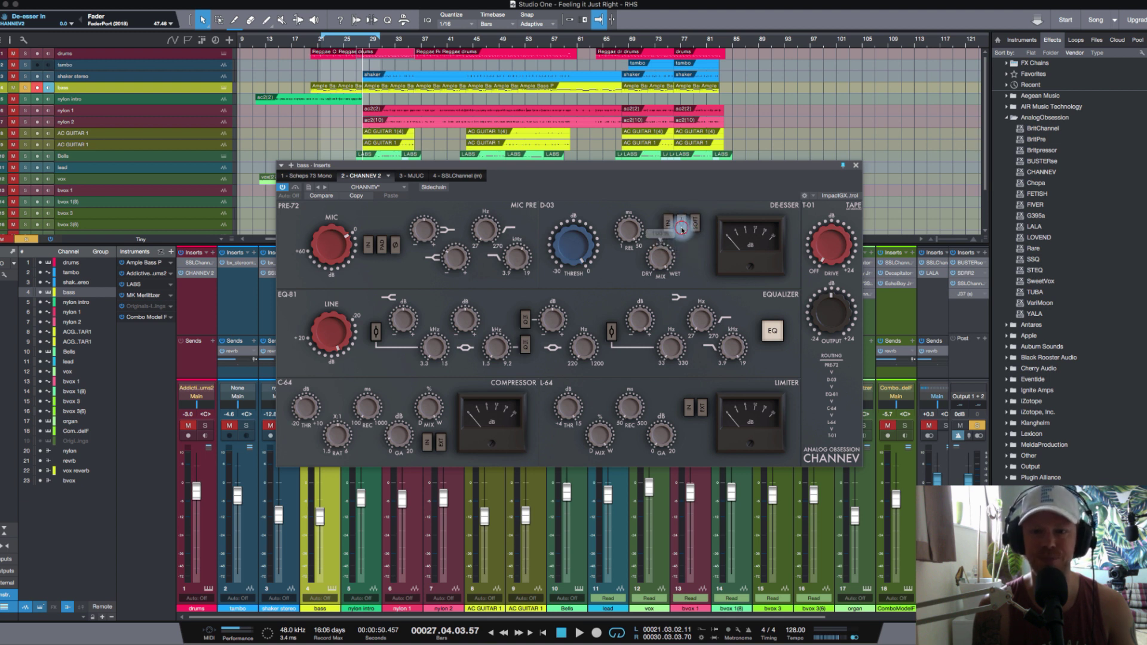
{"action": "left_click", "coordinate": [695, 223]}
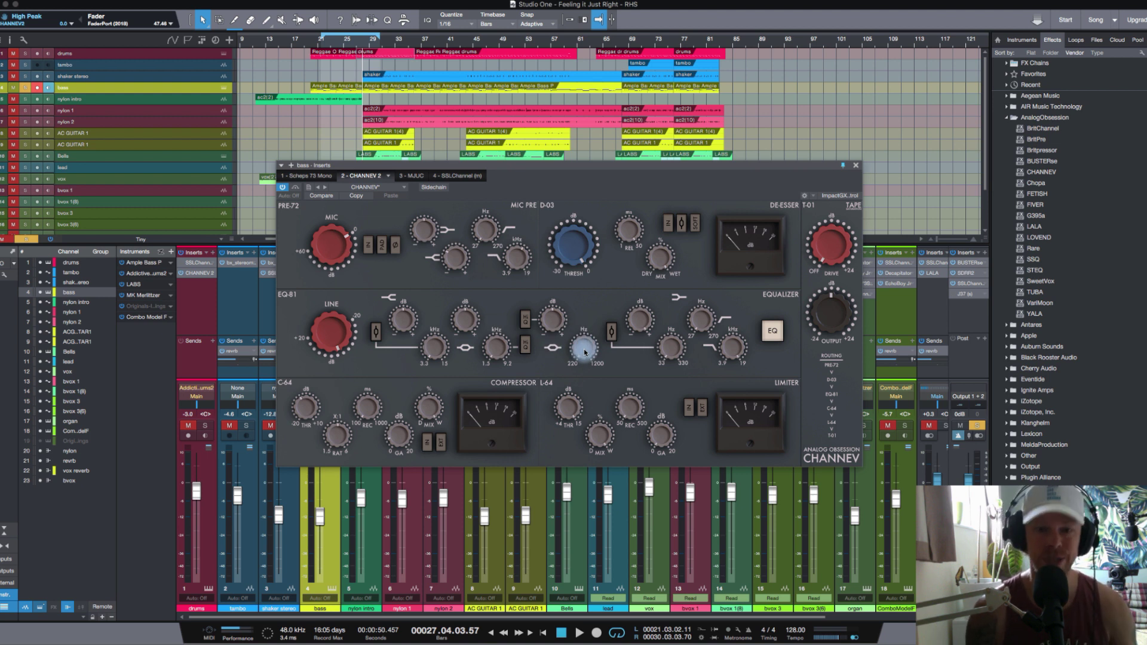
Try the equalizer's mid-band Q switch, EQ bypass and high-frequency control on the bass channel.
{"action": "left_click", "coordinate": [526, 349]}
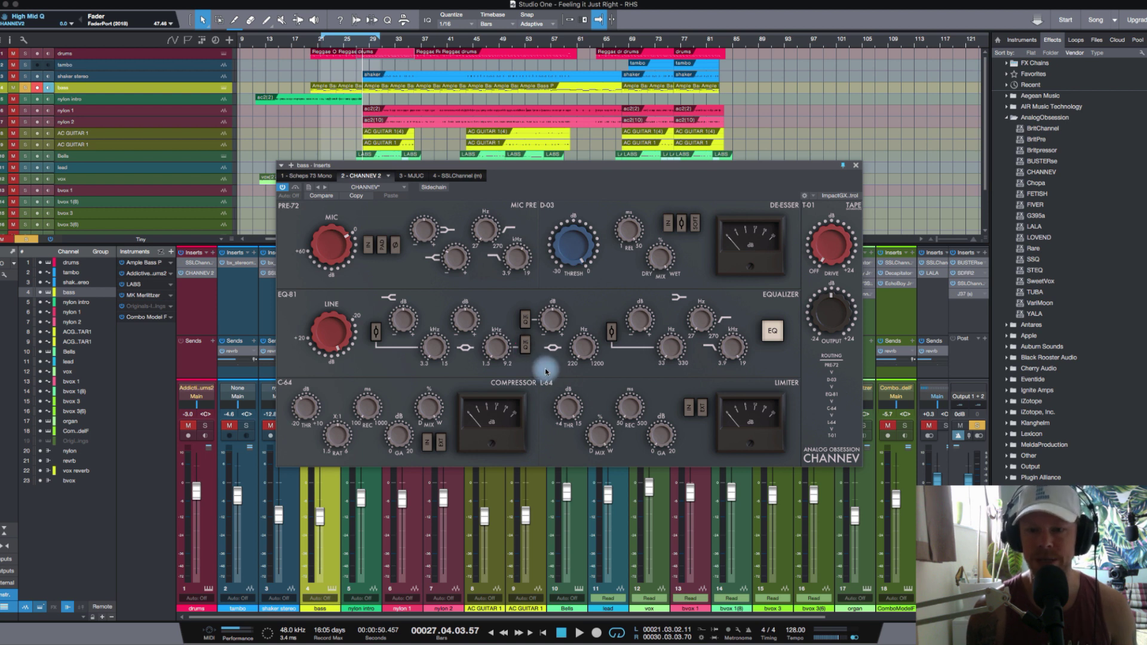
{"action": "mouse_move", "coordinate": [703, 326]}
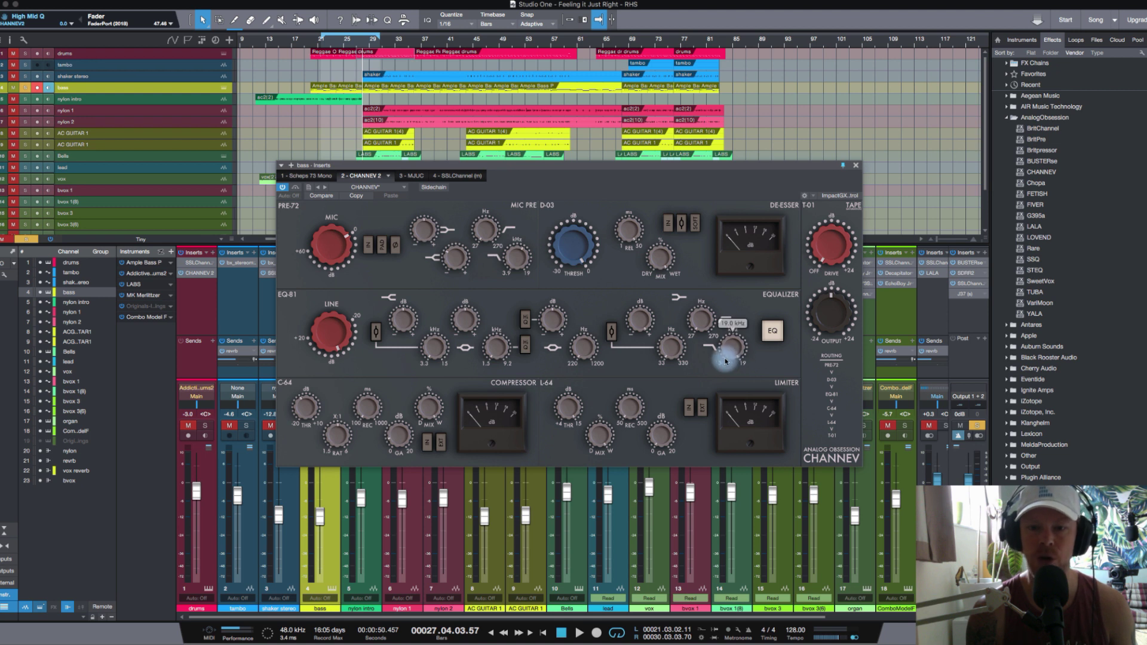
{"action": "left_click", "coordinate": [770, 333]}
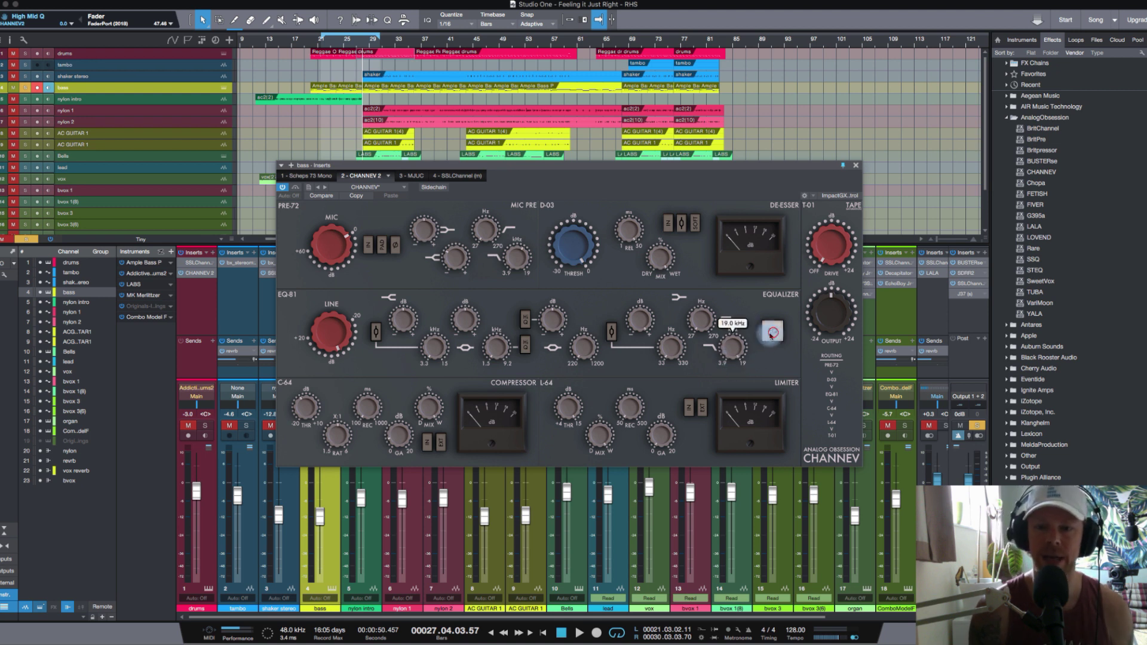
{"action": "left_click", "coordinate": [774, 334]}
{"action": "left_click", "coordinate": [443, 368]}
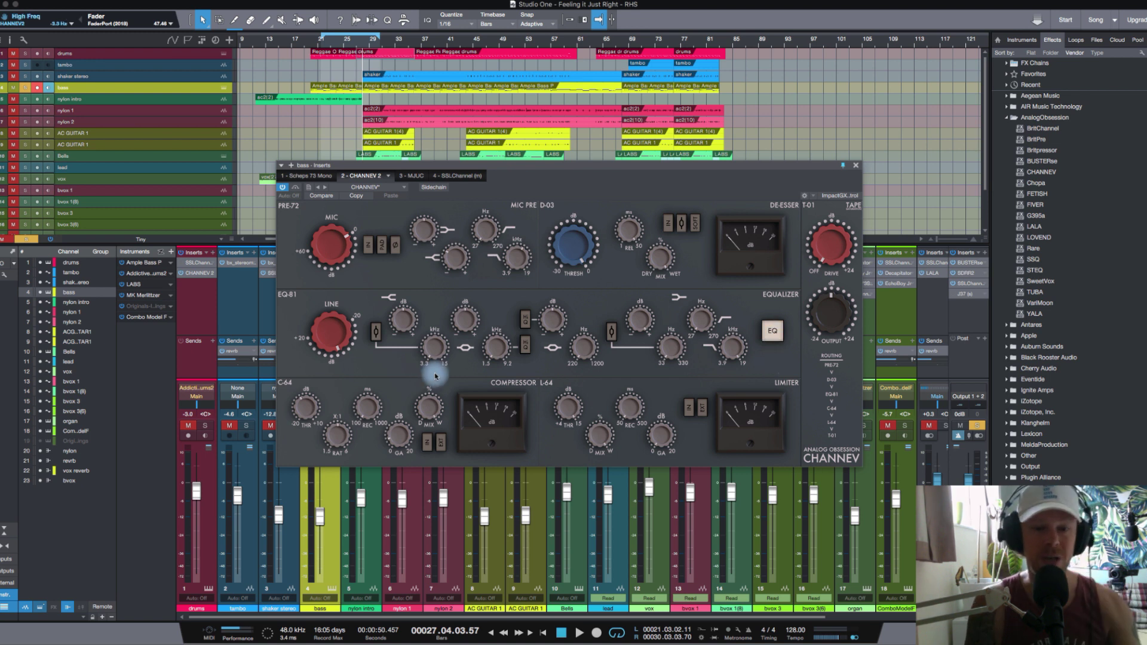
{"action": "left_click_drag", "start_coordinate": [443, 368], "coordinate": [414, 315]}
Toggle the compressor's switches on the bass and try lowering its mix to 63%.
{"action": "left_click", "coordinate": [436, 445]}
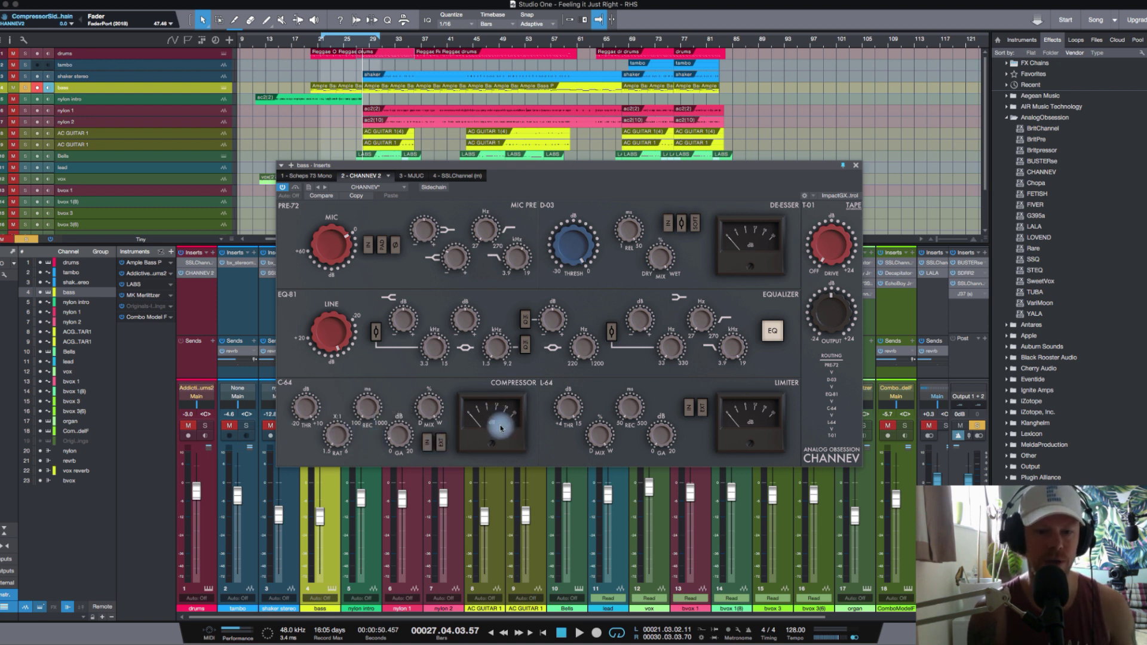
{"action": "left_click", "coordinate": [442, 447]}
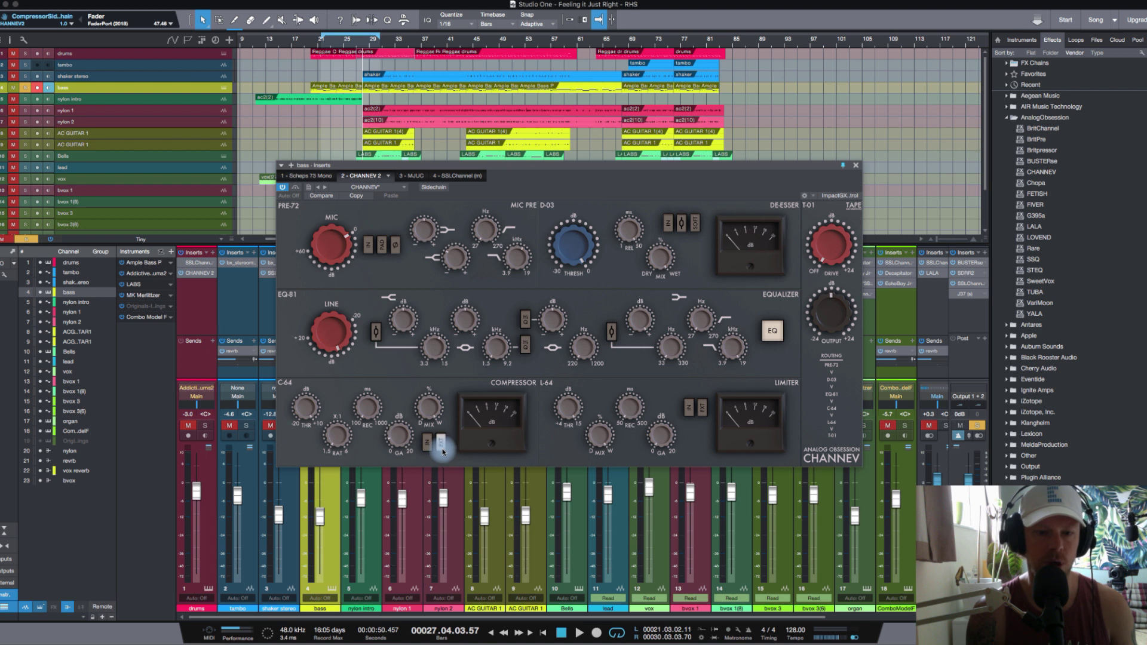
{"action": "left_click", "coordinate": [426, 442]}
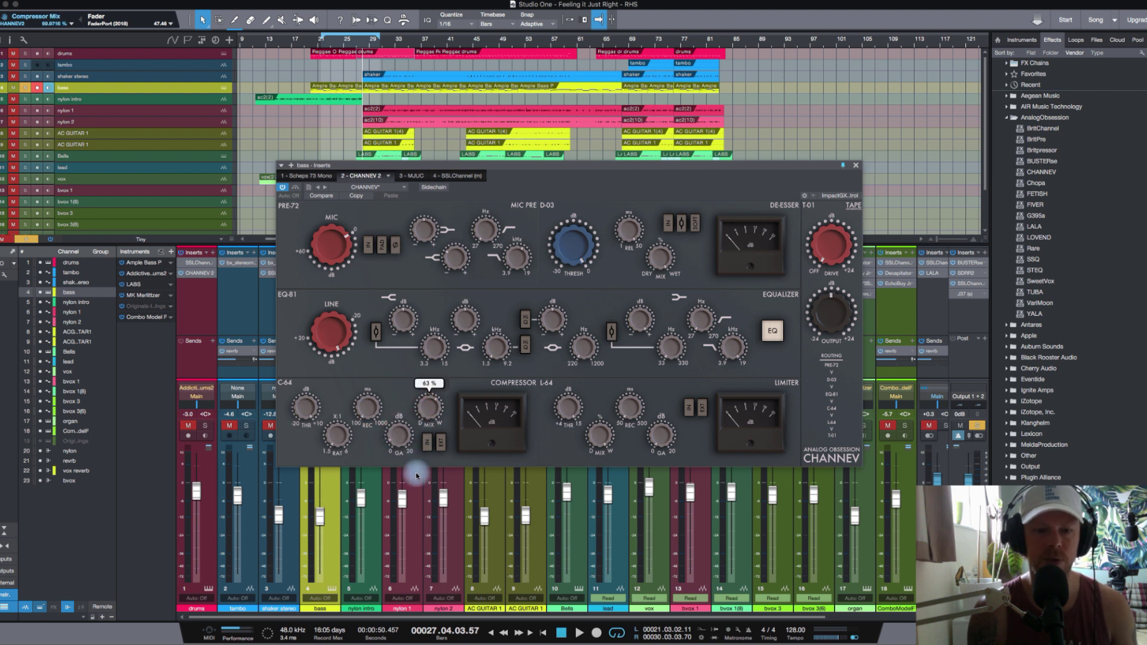
{"action": "left_click_drag", "start_coordinate": [412, 399], "coordinate": [371, 431]}
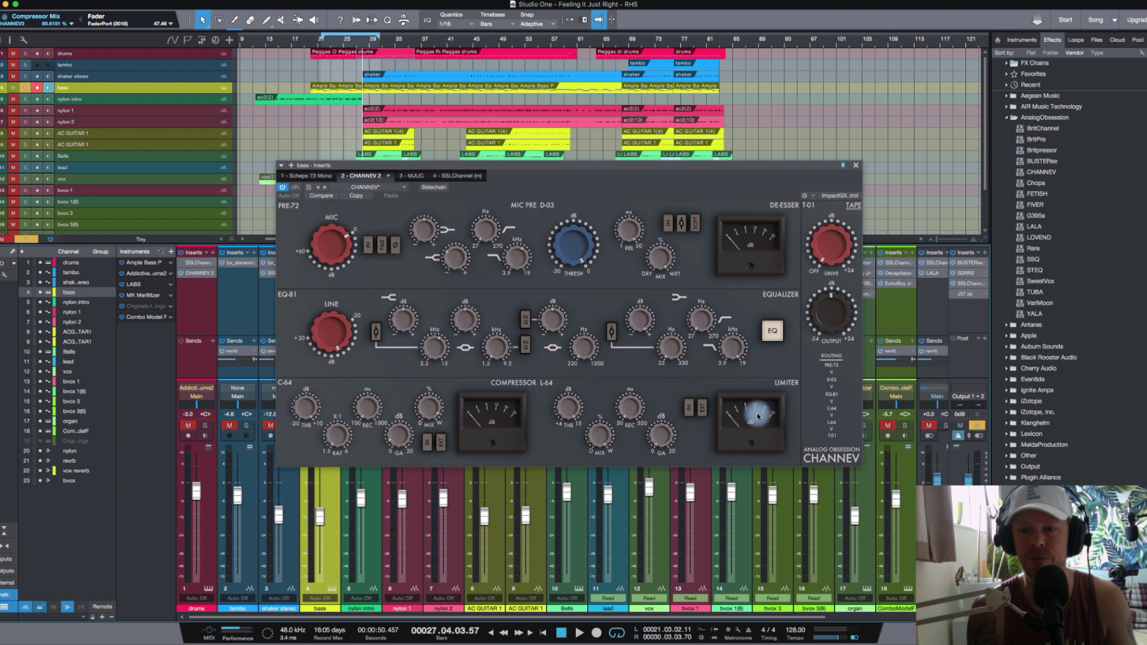
Try the tape section's drive at a higher amount, return it to off, and test the output control.
{"action": "left_click_drag", "start_coordinate": [836, 263], "coordinate": [795, 181]}
{"action": "left_click_drag", "start_coordinate": [830, 228], "coordinate": [807, 360]}
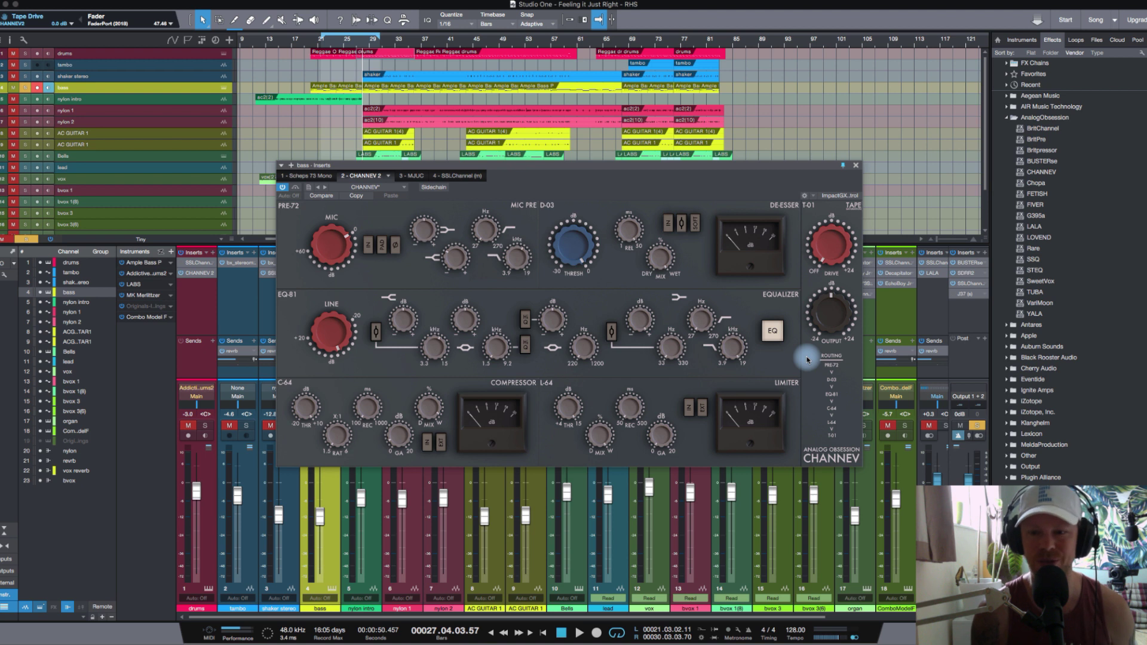
{"action": "left_click_drag", "start_coordinate": [837, 314], "coordinate": [838, 315]}
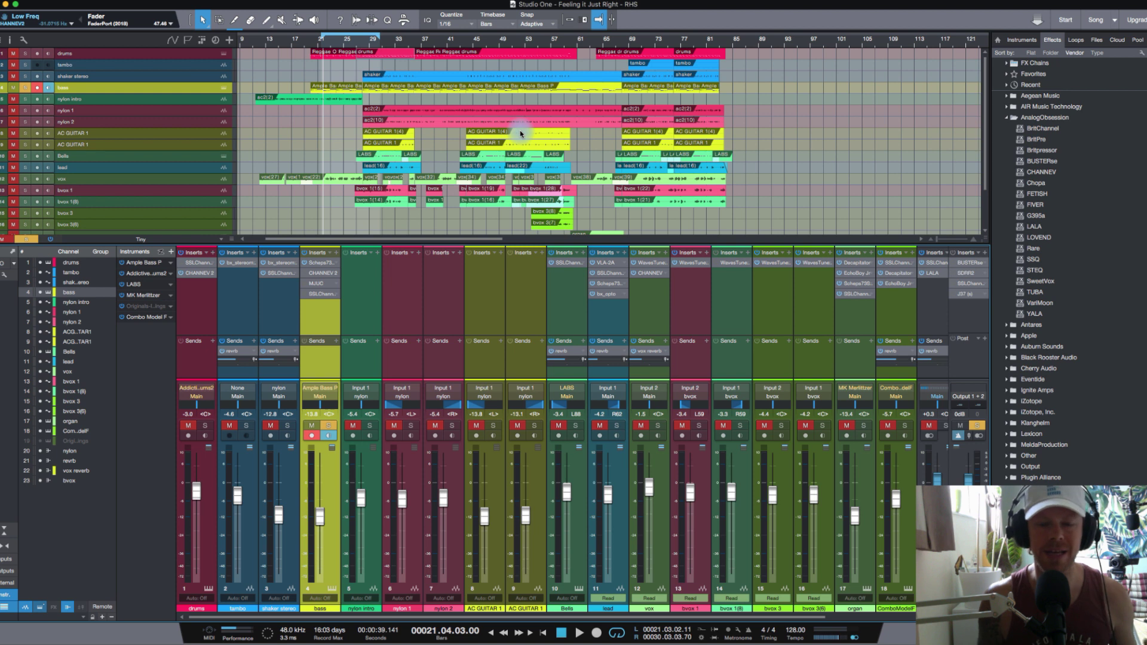
Open the bass channel's Scheps 73 and arrange it side by side with the CHANNEV window.
{"action": "left_click", "coordinate": [323, 265]}
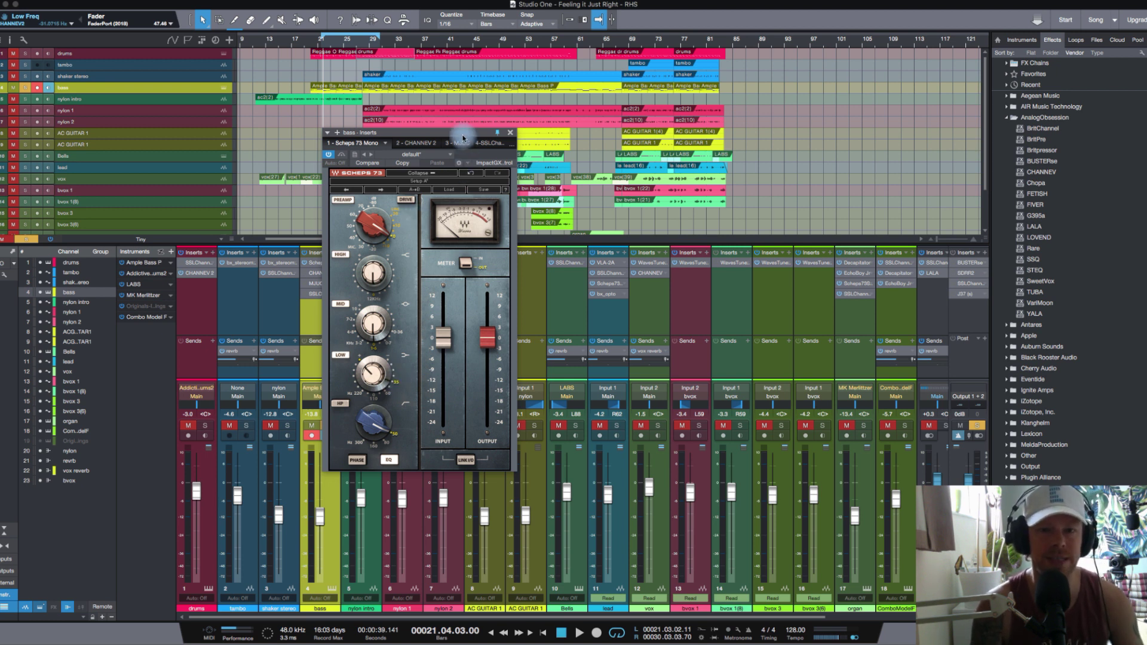
{"action": "left_click_drag", "start_coordinate": [464, 133], "coordinate": [512, 129]}
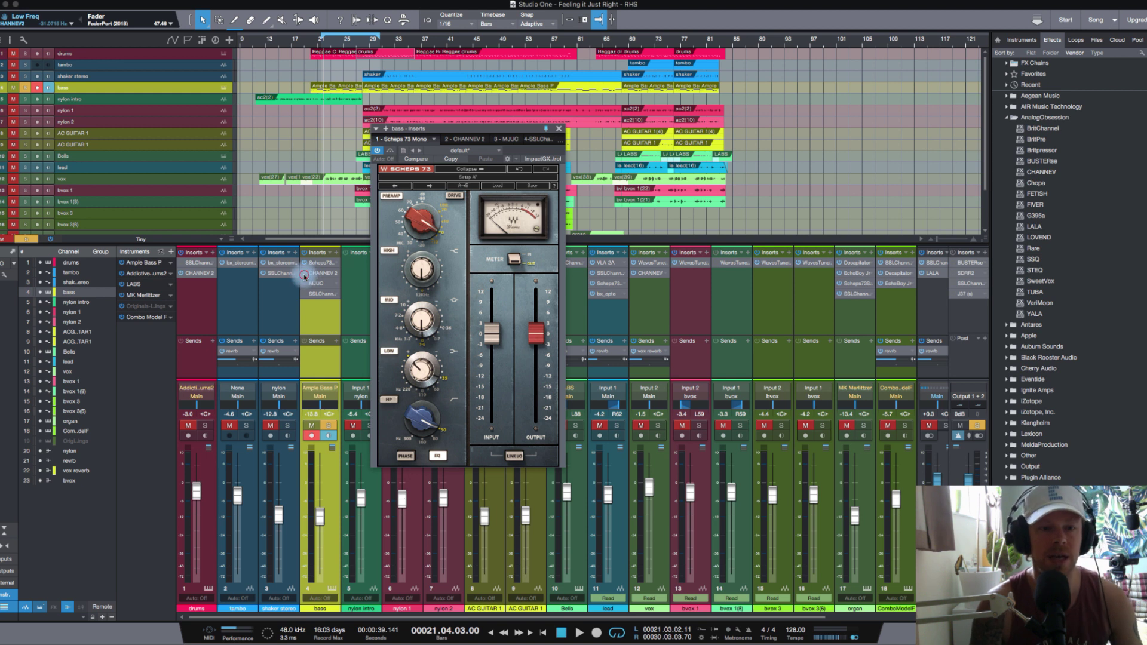
{"action": "left_click_drag", "start_coordinate": [498, 129], "coordinate": [429, 135]}
{"action": "left_click_drag", "start_coordinate": [946, 331], "coordinate": [943, 344]}
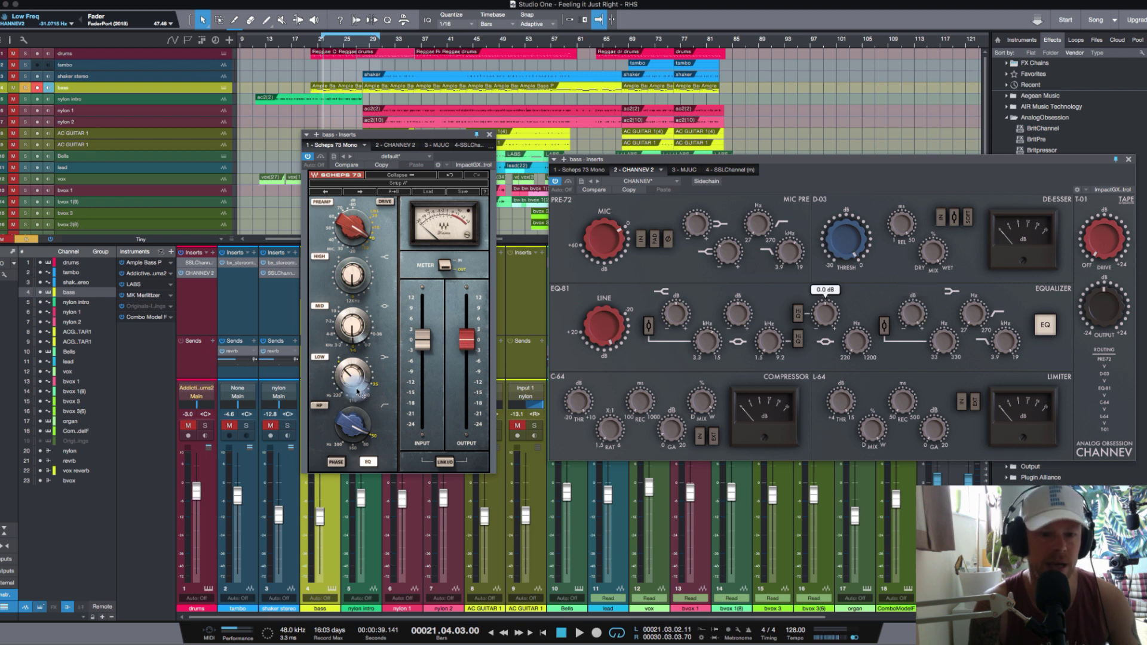
{"action": "mouse_move", "coordinate": [355, 384]}
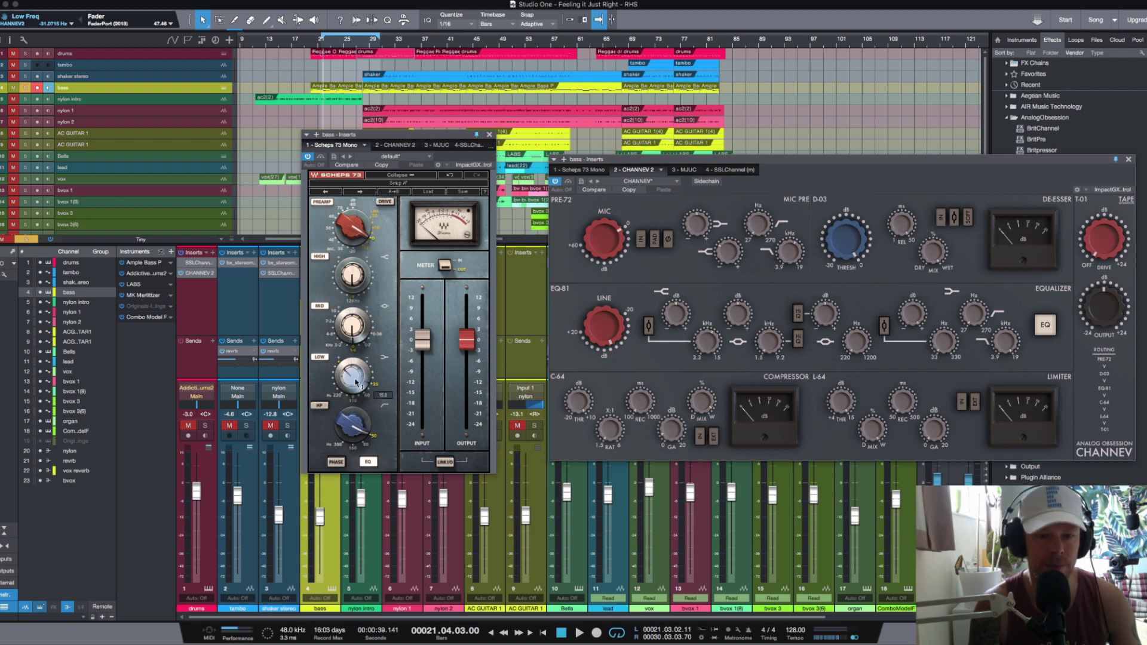
{"action": "left_click_drag", "start_coordinate": [455, 138], "coordinate": [506, 151]}
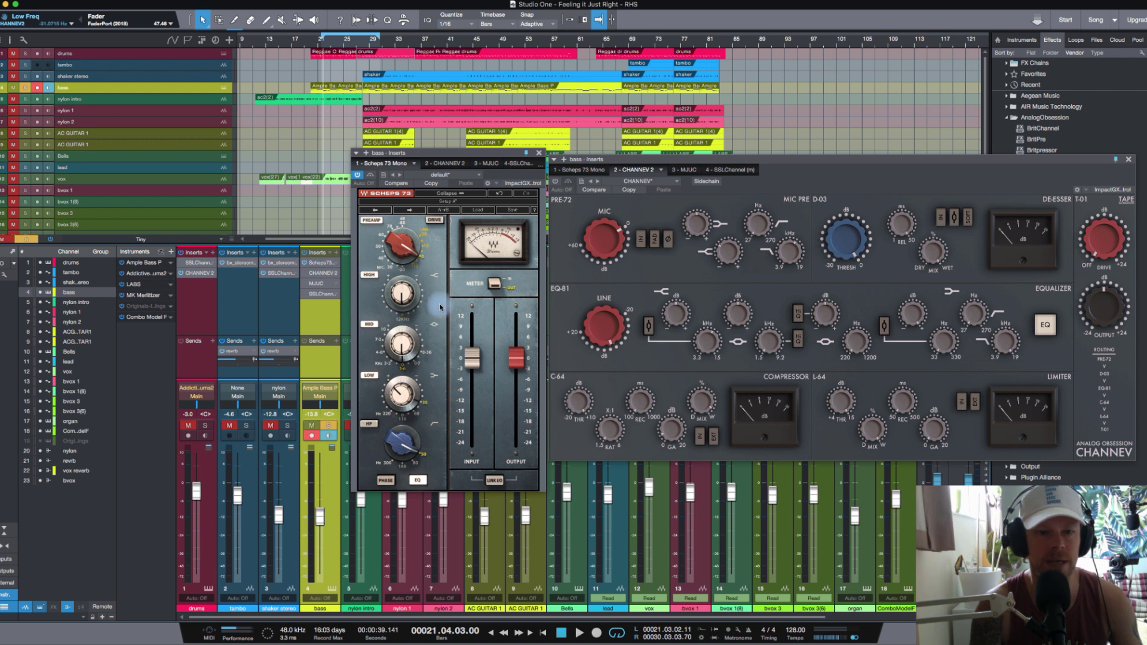
Play the bass while switching between the Scheps 73 and CHANNEV inserts to compare their sound.
{"action": "key", "text": "space"}
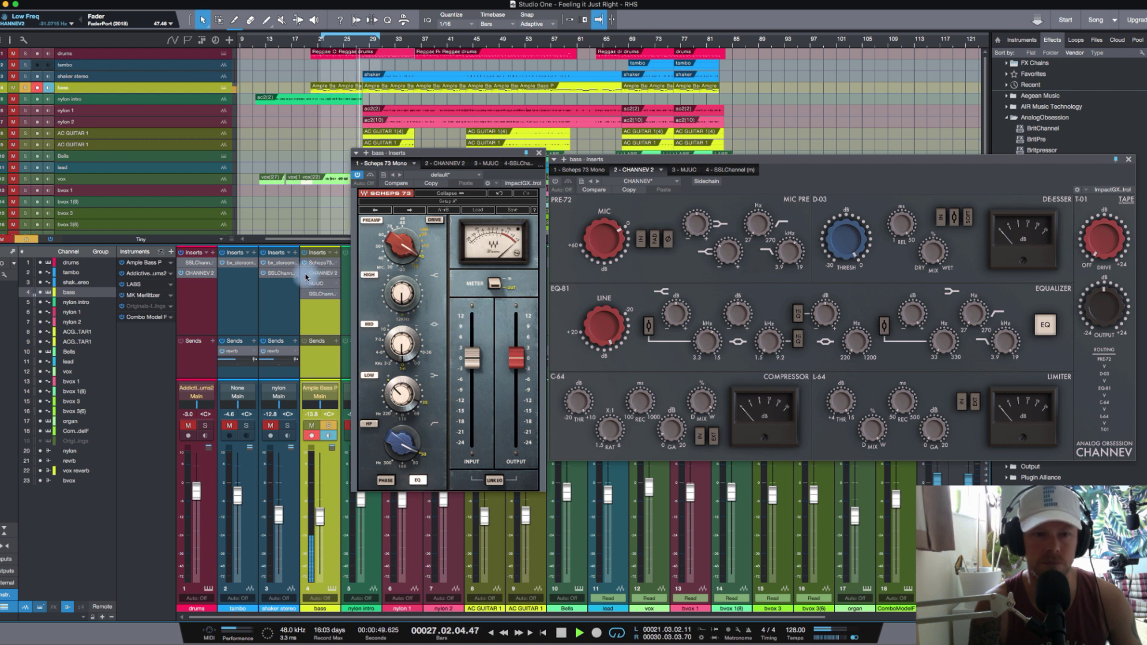
{"action": "key", "text": "space"}
{"action": "key", "text": "space"}
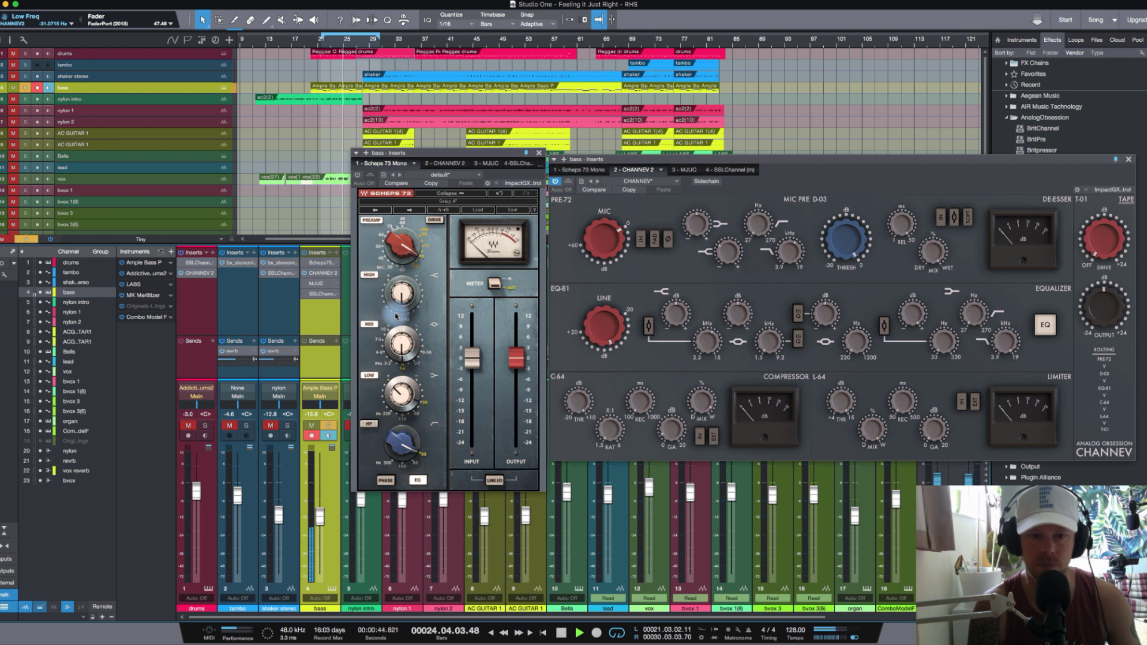
{"action": "left_click", "coordinate": [305, 264]}
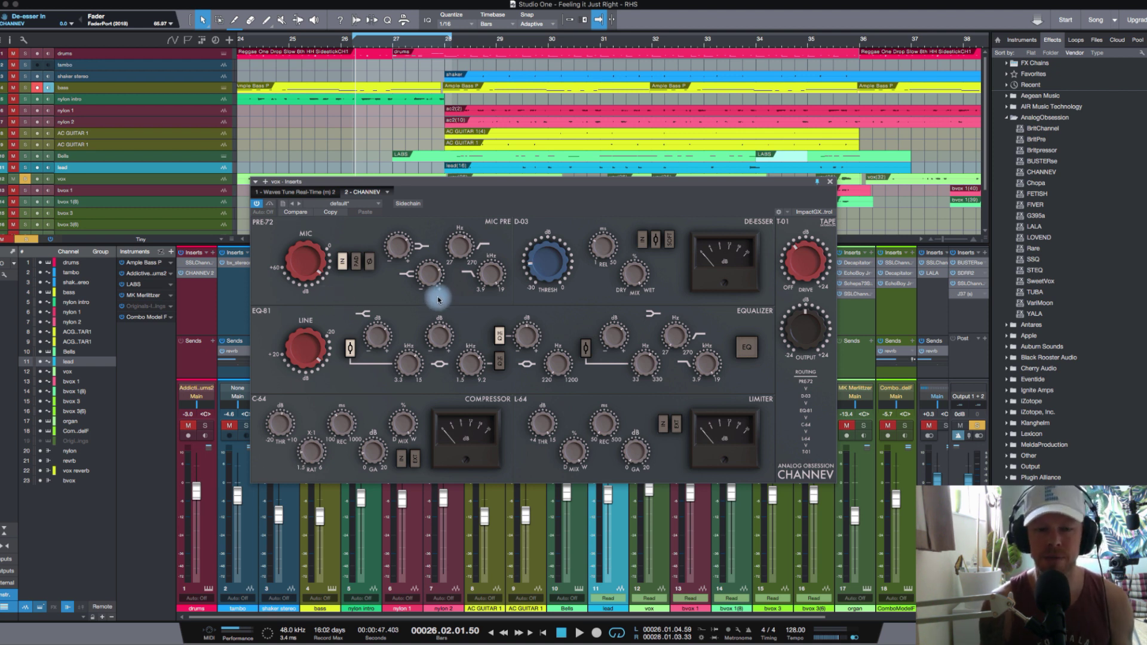
Play the looped vocal phrase with the CHANNEV de-esser switched out.
{"action": "left_click_drag", "start_coordinate": [437, 300], "coordinate": [444, 297]}
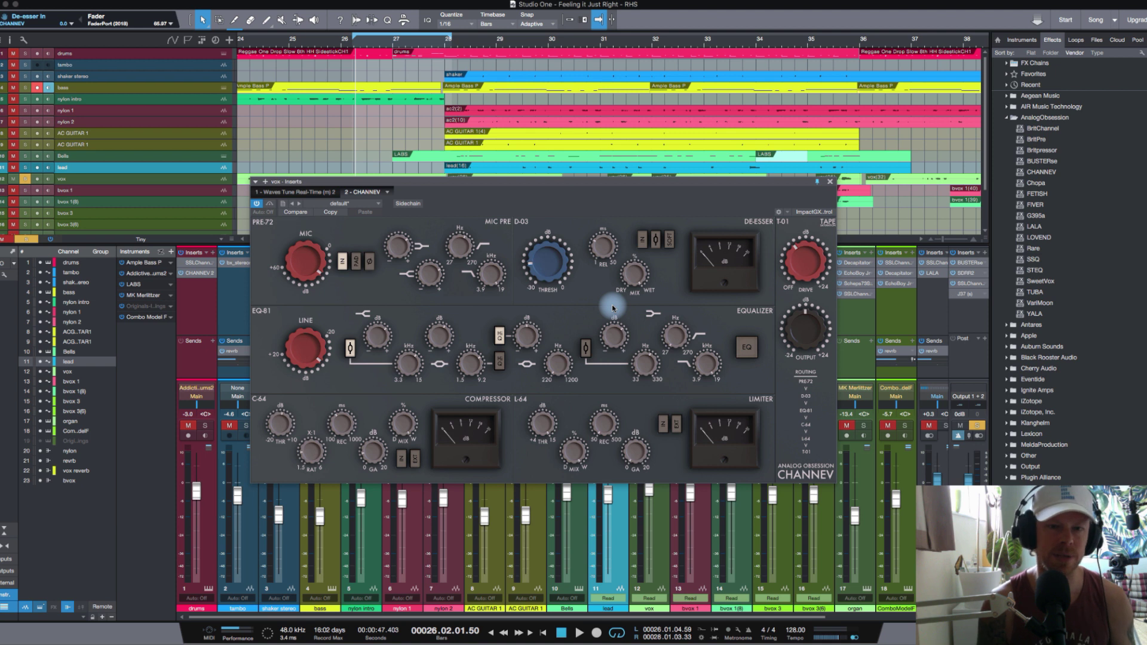
{"action": "key", "text": "space"}
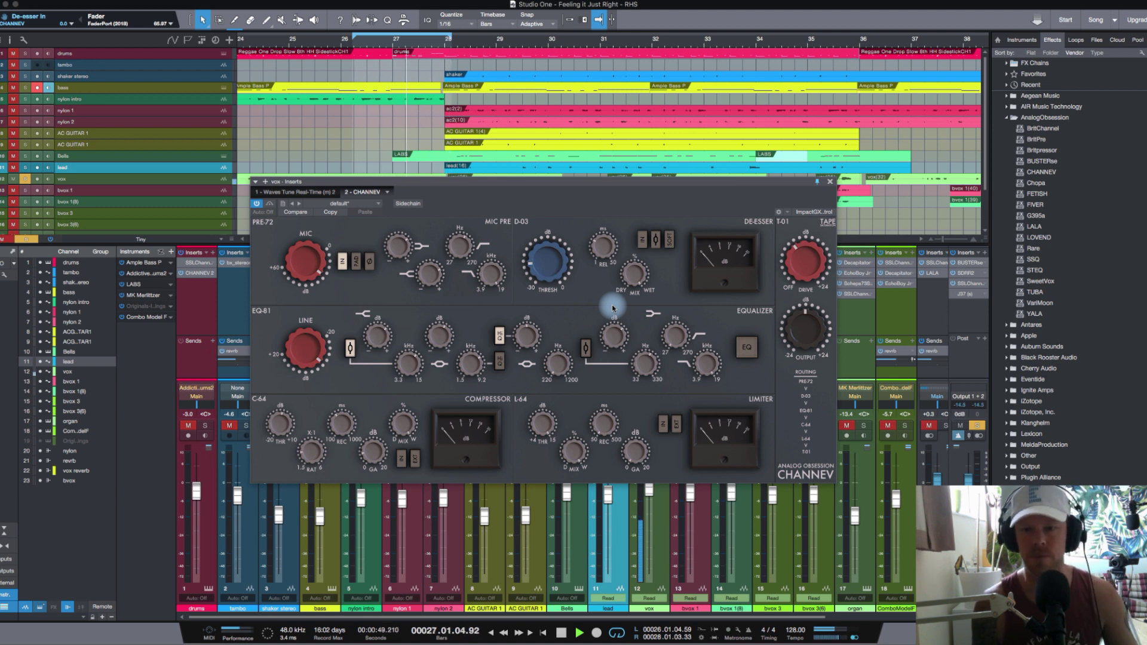
{"action": "key", "text": "space"}
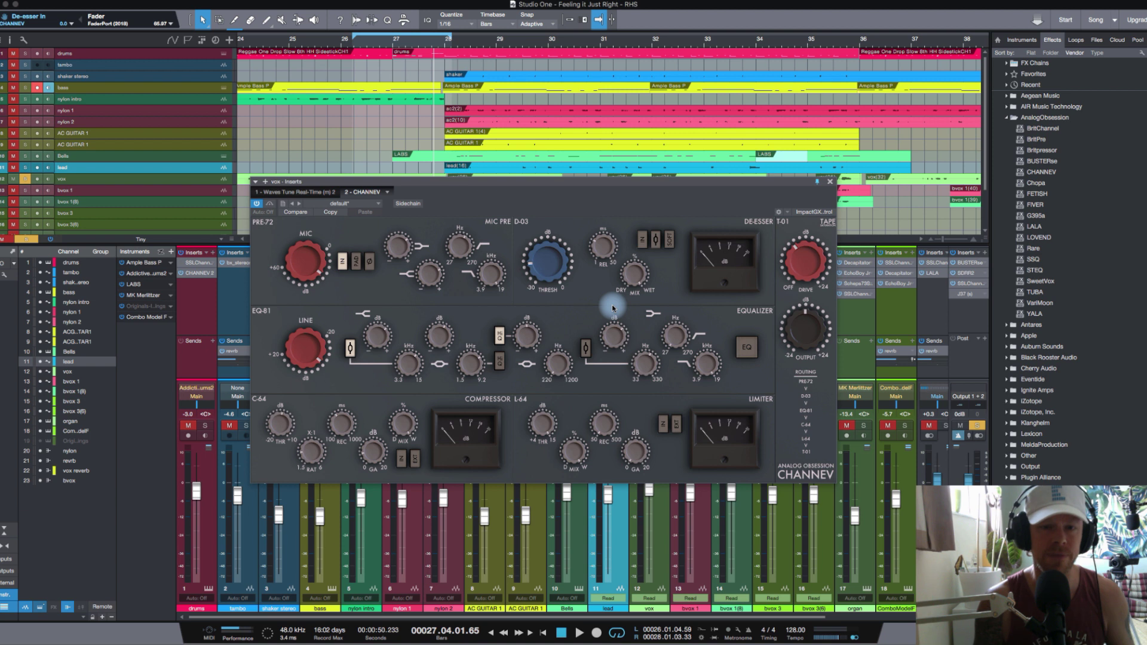
Enable the de-esser in the vocal's CHANNEV and play the phrase again from bar 26.
{"action": "left_click", "coordinate": [358, 47]}
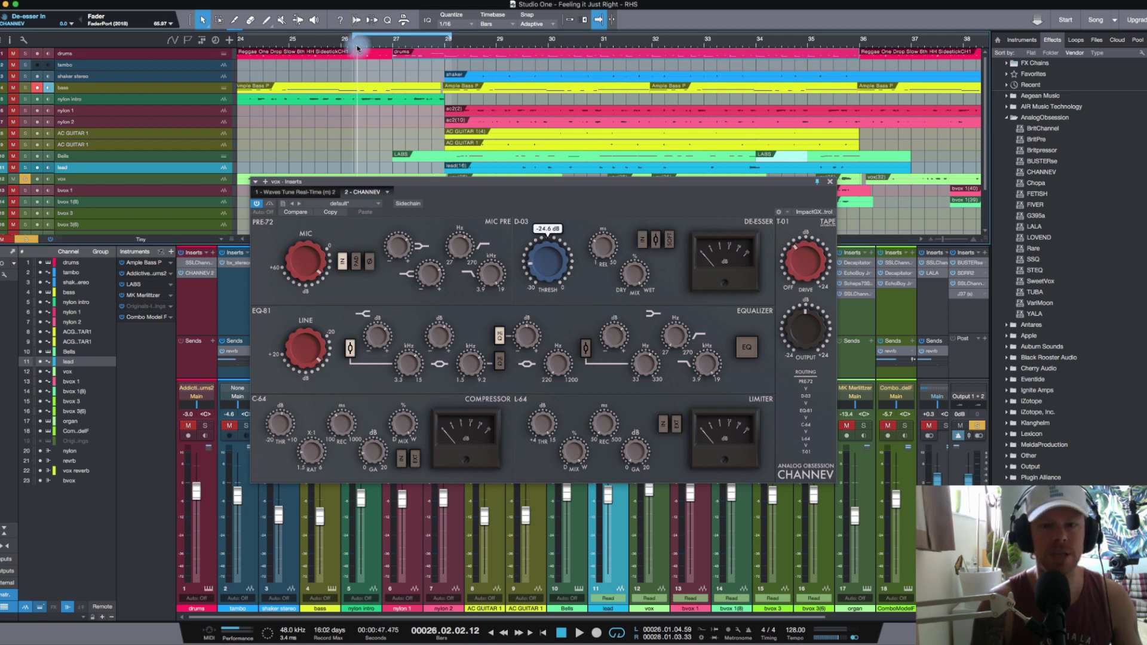
{"action": "left_click", "coordinate": [653, 256]}
{"action": "key", "text": "space"}
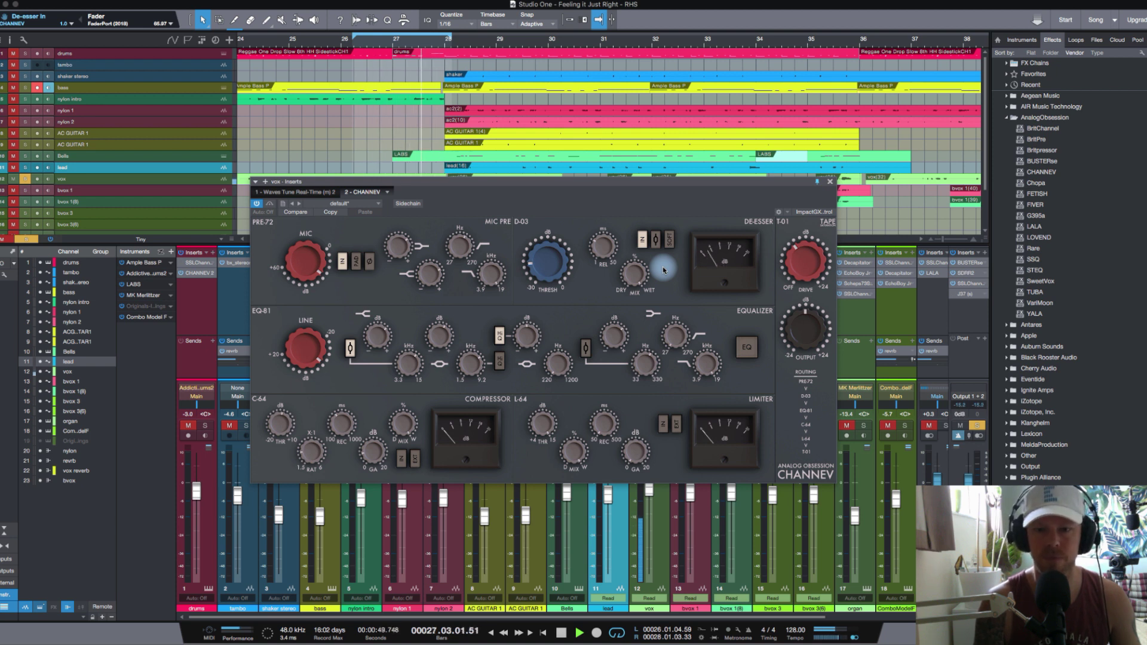
{"action": "key", "text": "space"}
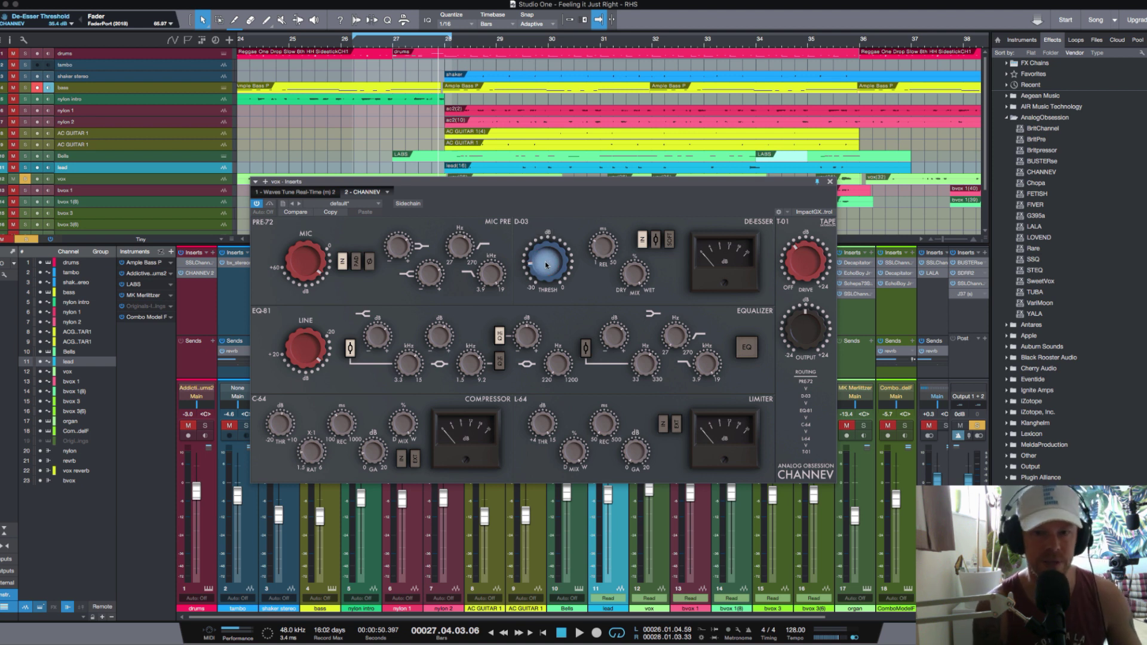
Play the vocal phrase again and enable the de-esser's Soft mode.
{"action": "key", "text": "space"}
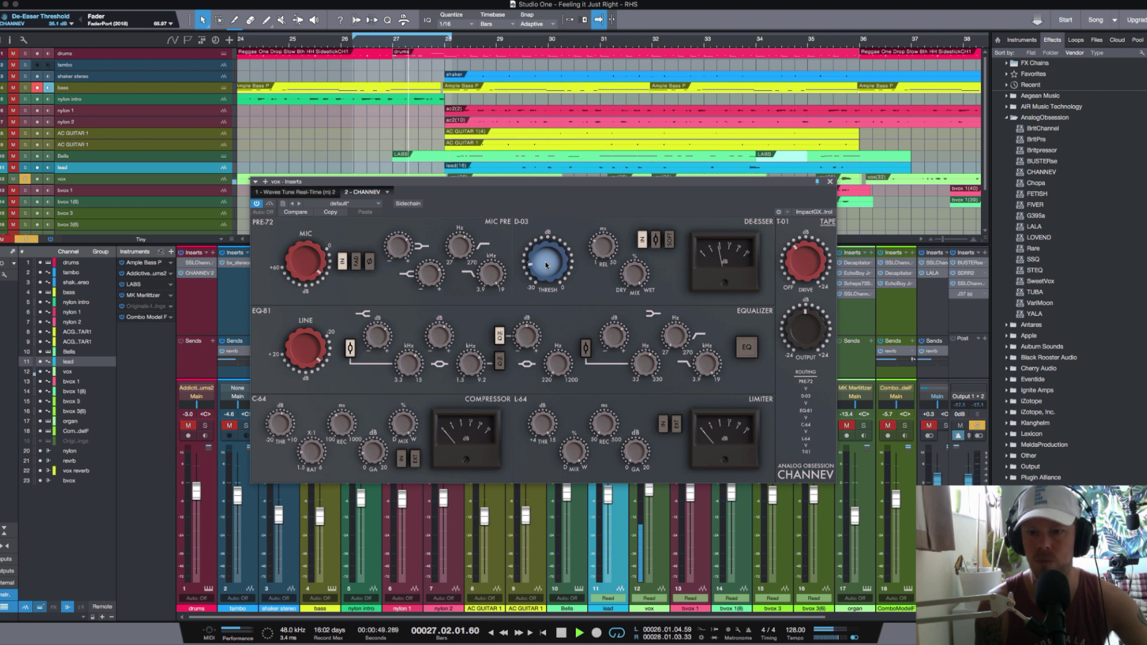
{"action": "left_click", "coordinate": [668, 243]}
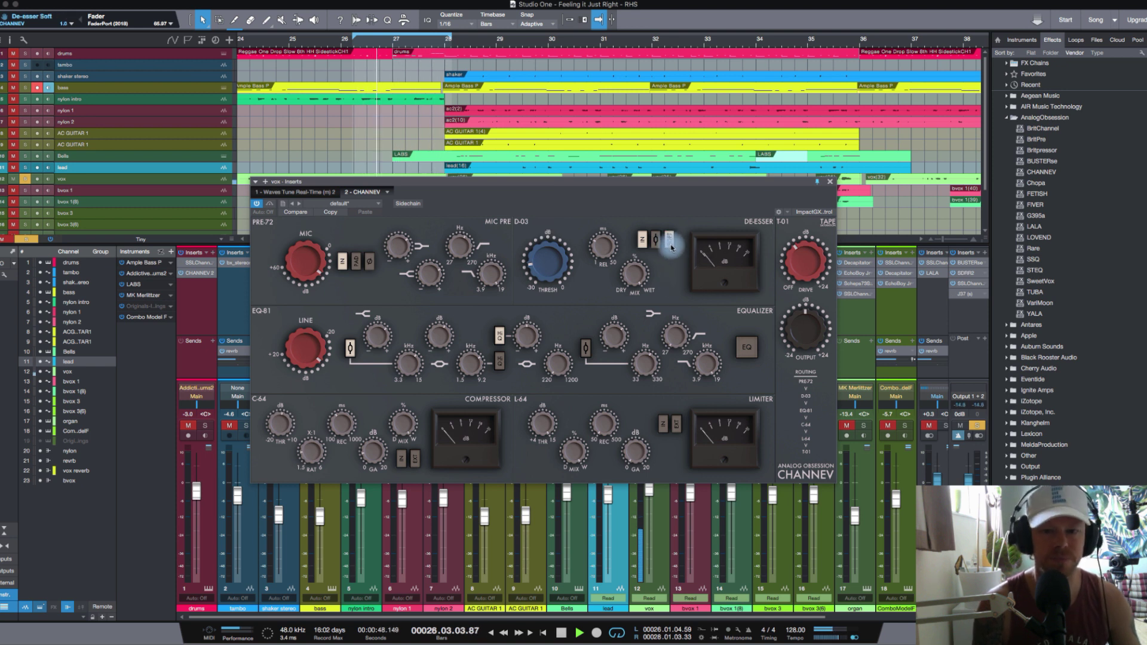
Play the drums with their CHANNEV insert bypassed, stop playback, and switch in the plugin's PRE-72 mic preamp.
{"action": "left_click", "coordinate": [316, 65]}
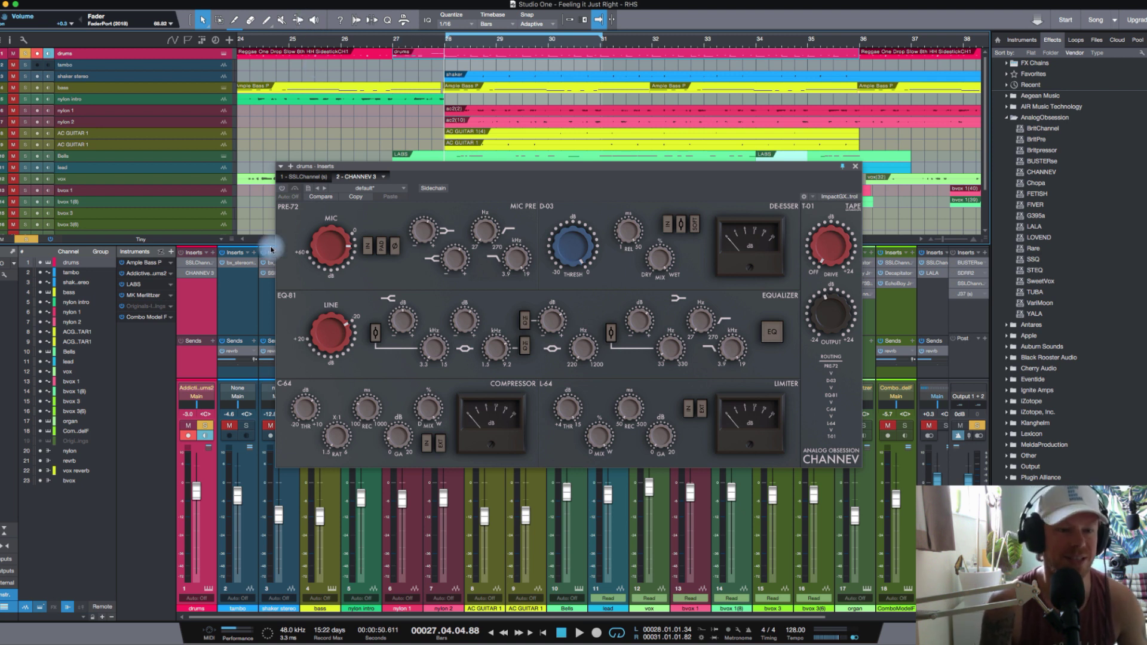
{"action": "left_click", "coordinate": [191, 279]}
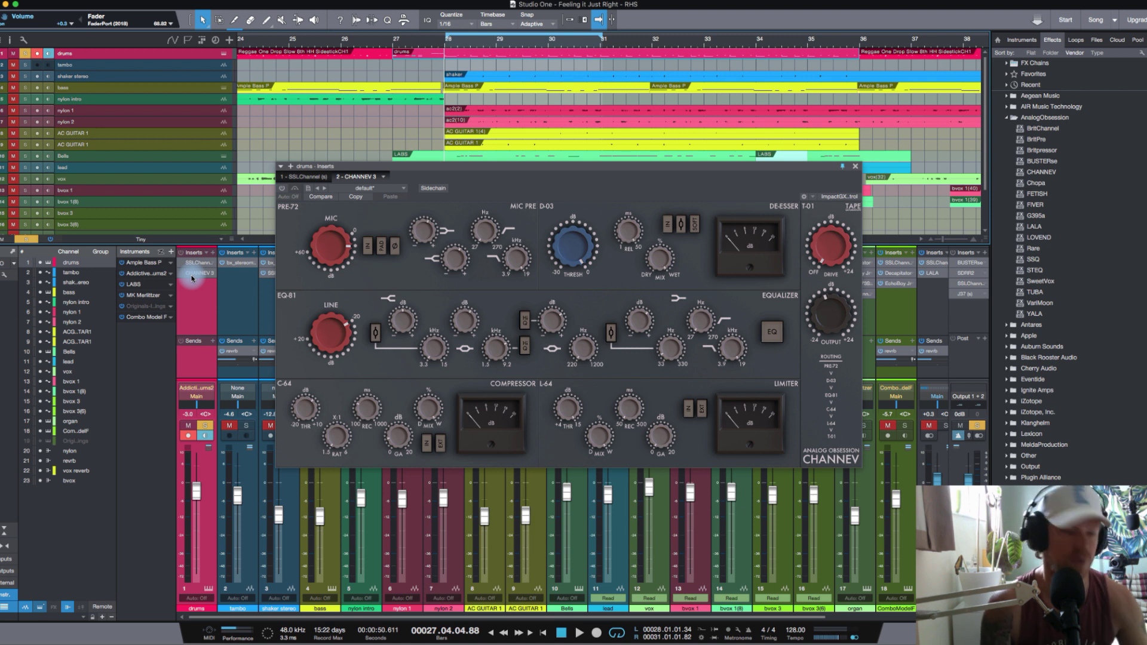
{"action": "key", "text": "space"}
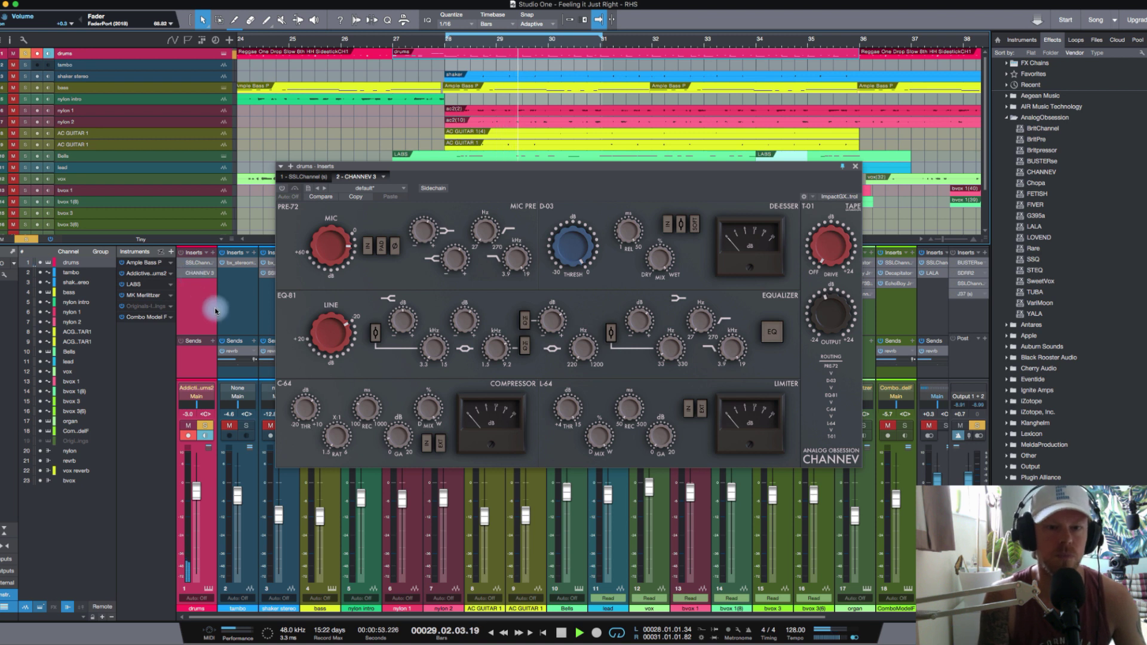
{"action": "left_click", "coordinate": [366, 245]}
{"action": "key", "text": "space"}
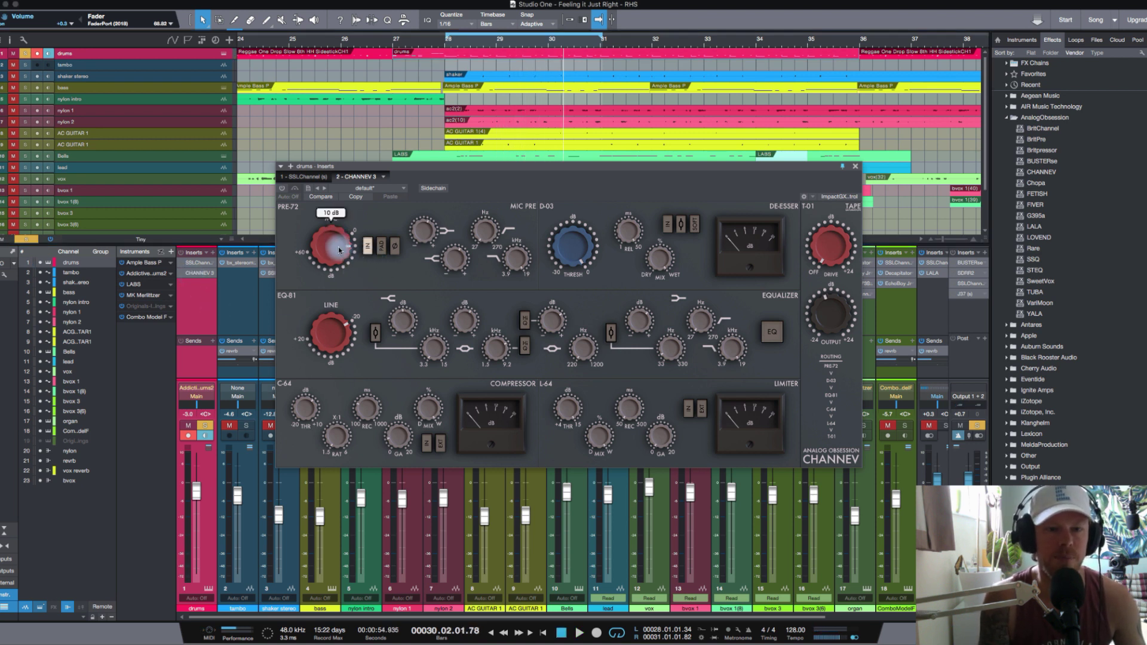
Switch in CHANNEV's EQ-81 equalizer on the drums and review the gain and frequency settings of its bands.
{"action": "mouse_move", "coordinate": [418, 227]}
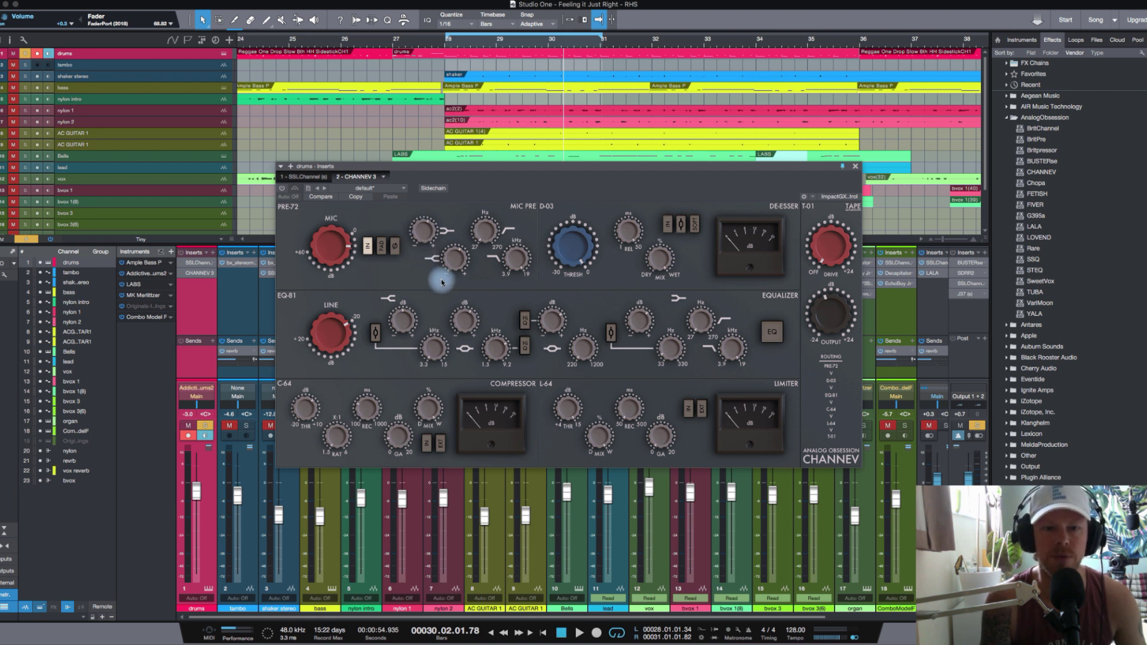
{"action": "mouse_move", "coordinate": [445, 281]}
{"action": "mouse_move", "coordinate": [449, 375]}
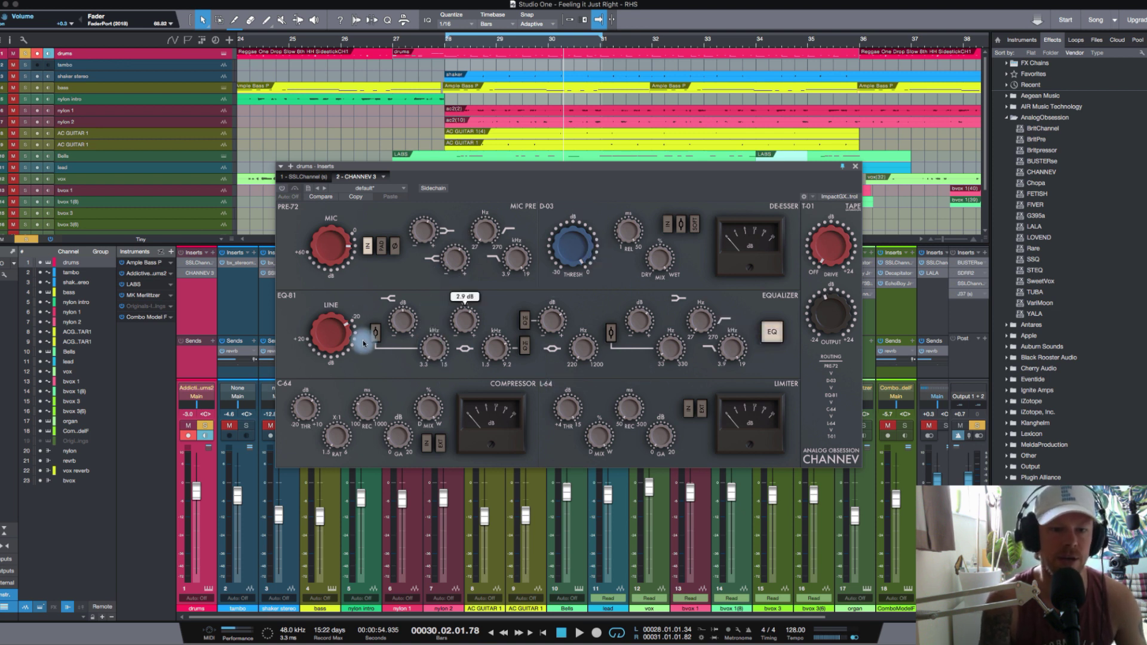
{"action": "mouse_move", "coordinate": [510, 362]}
{"action": "mouse_move", "coordinate": [582, 352]}
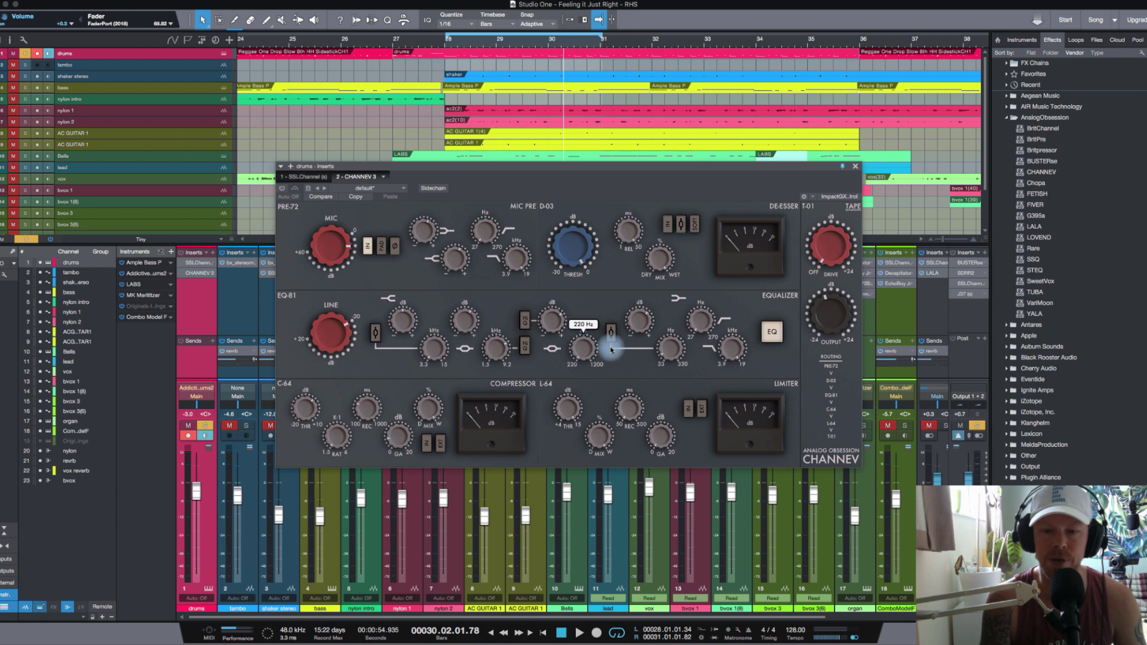
{"action": "mouse_move", "coordinate": [674, 357]}
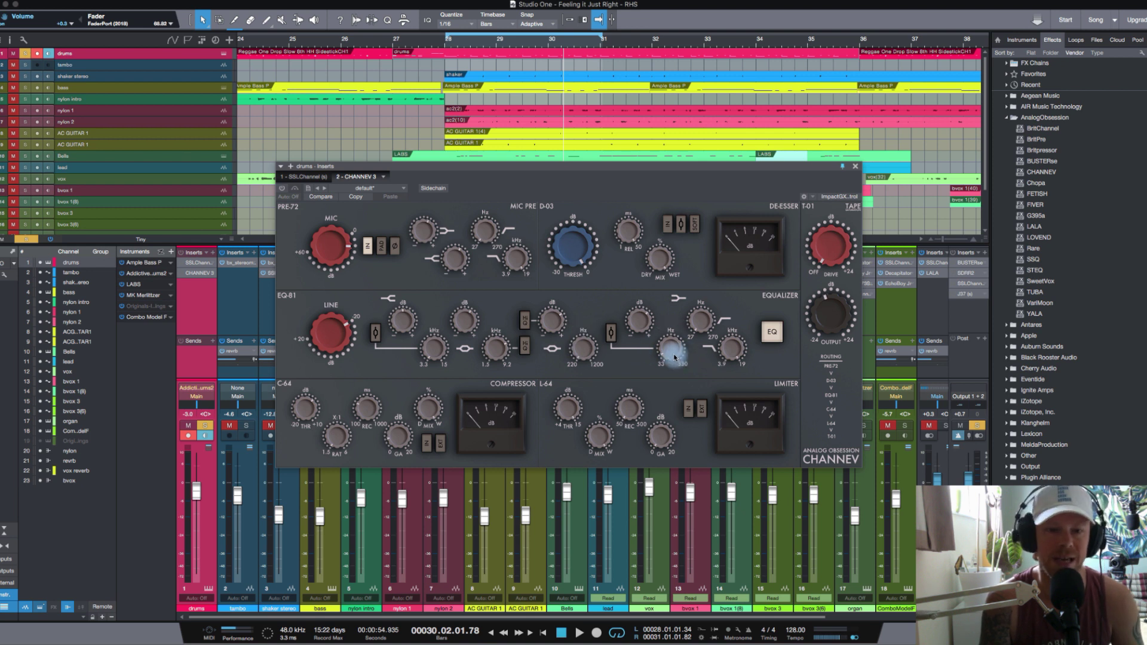
{"action": "mouse_move", "coordinate": [557, 333]}
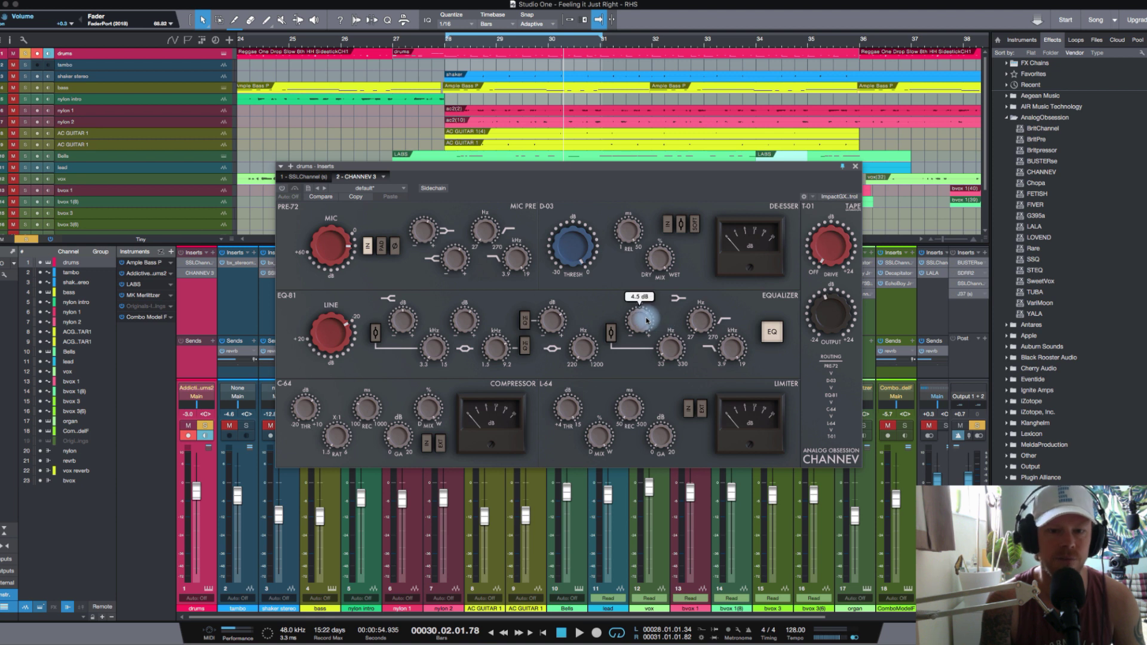
{"action": "mouse_move", "coordinate": [494, 350]}
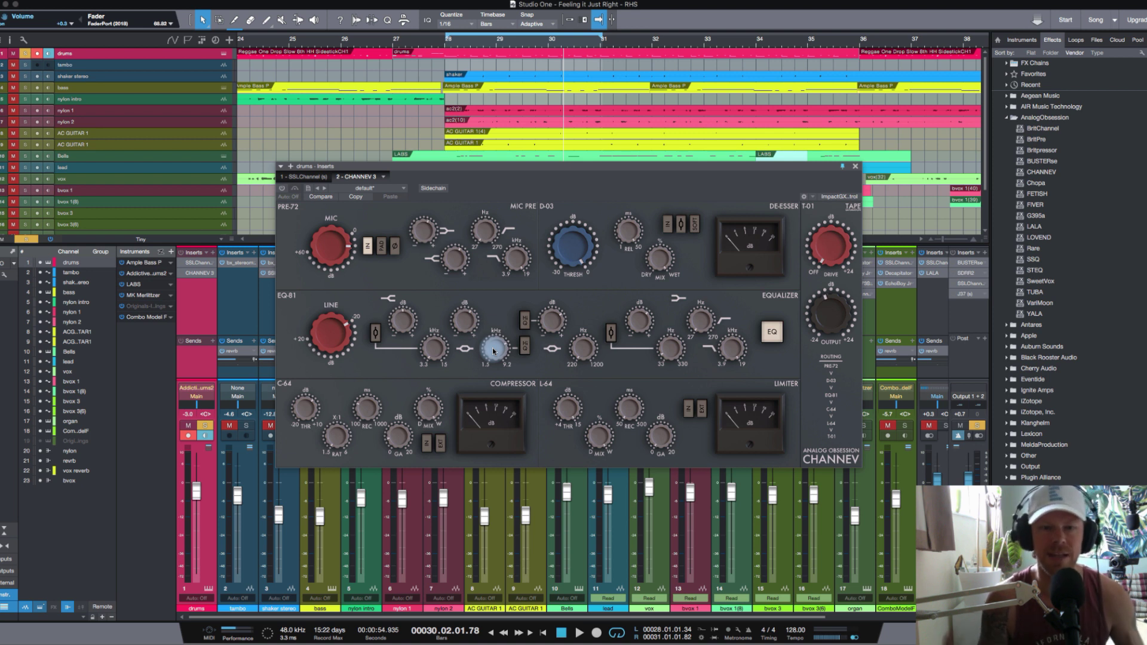
Play the drums from bar 28 and activate the CHANNEV insert to compare the bypassed and processed sound.
{"action": "left_click", "coordinate": [455, 45]}
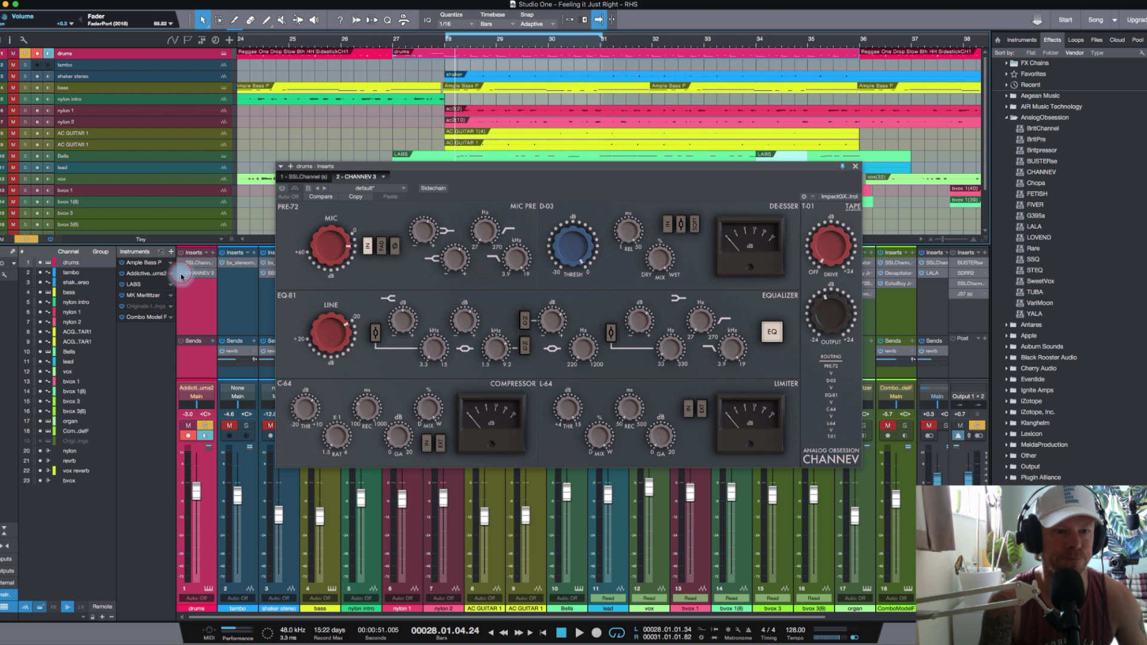
{"action": "key", "text": "space"}
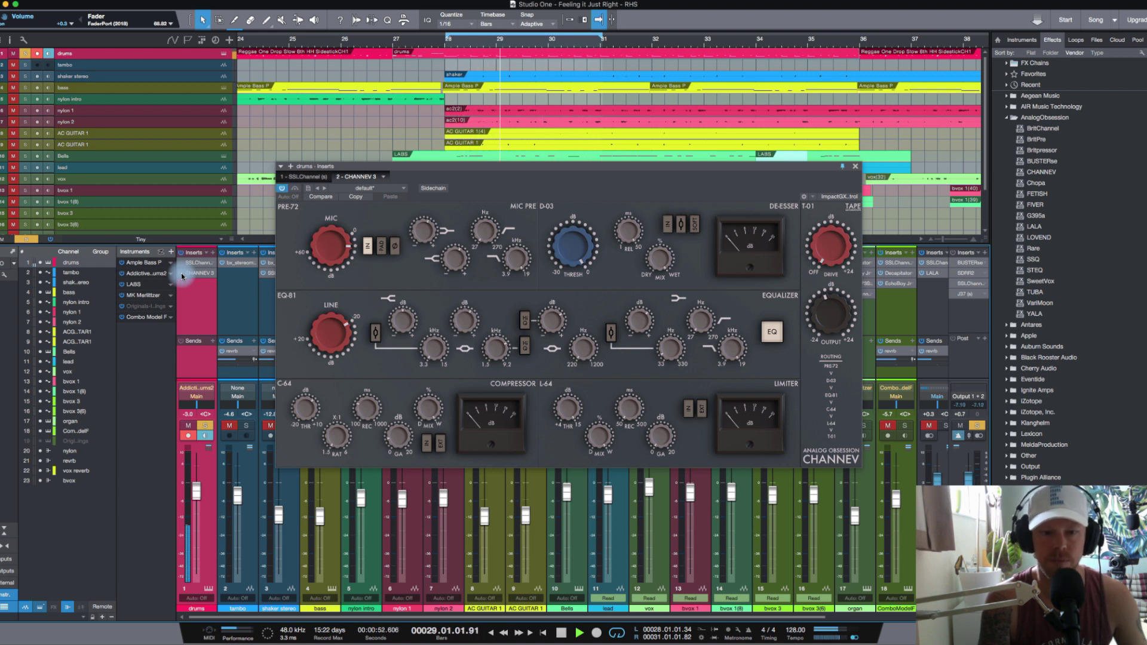
{"action": "key", "text": "space"}
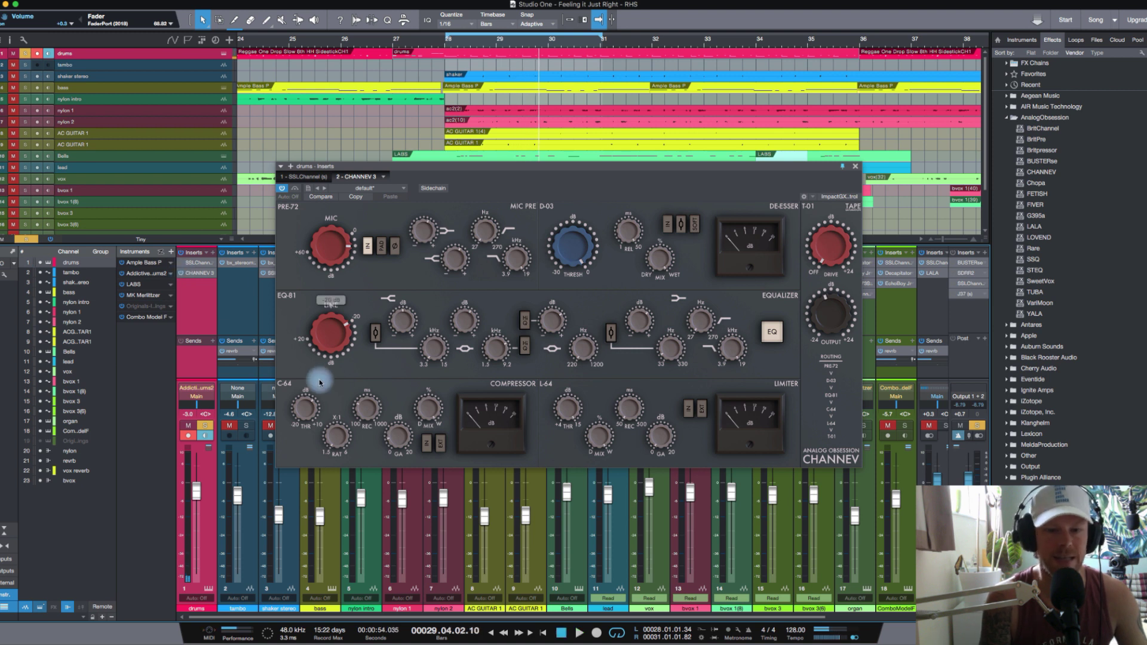
Switch in the C-64 compressor on the drums and compare it out and in during playback, leaving it enabled.
{"action": "left_click", "coordinate": [426, 443]}
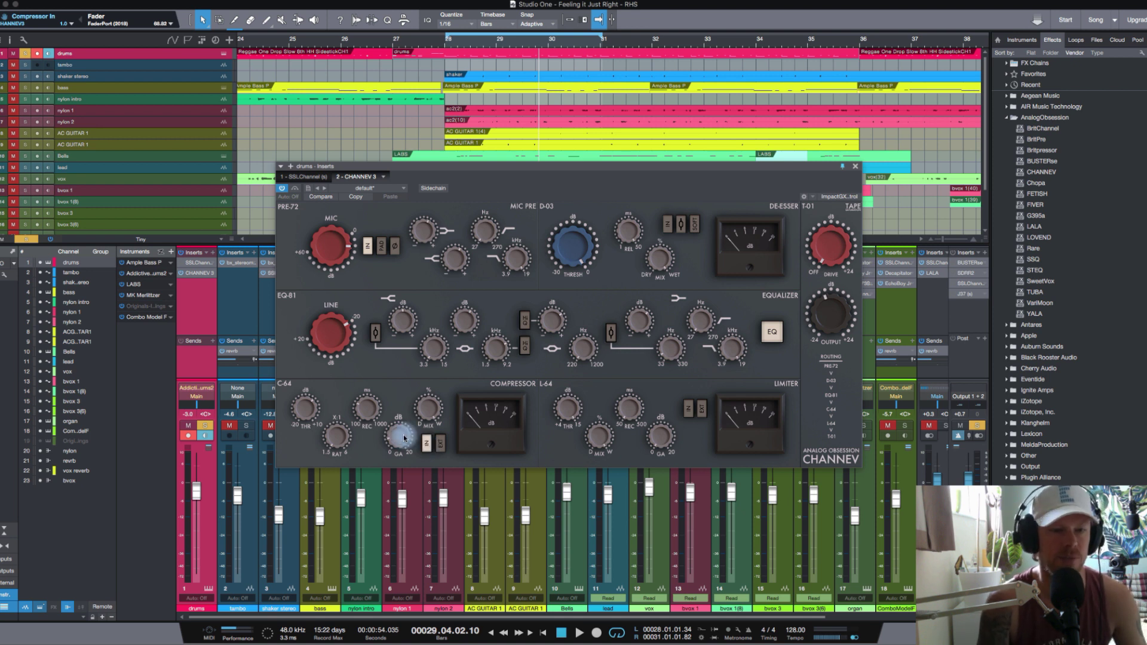
{"action": "key", "text": "space"}
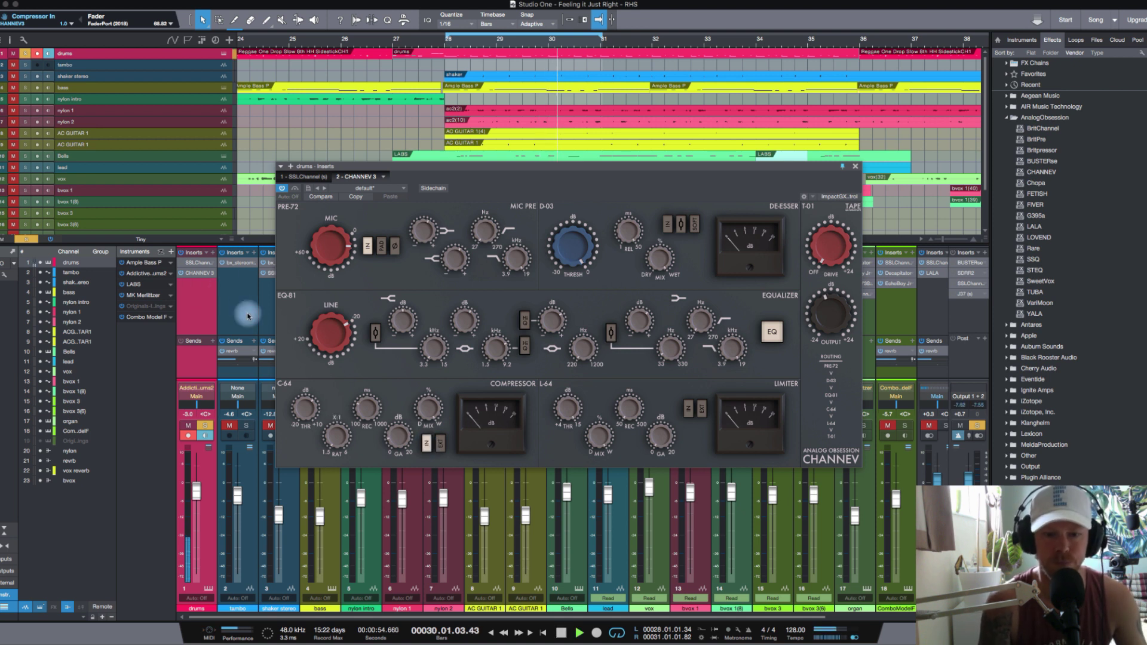
{"action": "left_click", "coordinate": [427, 449]}
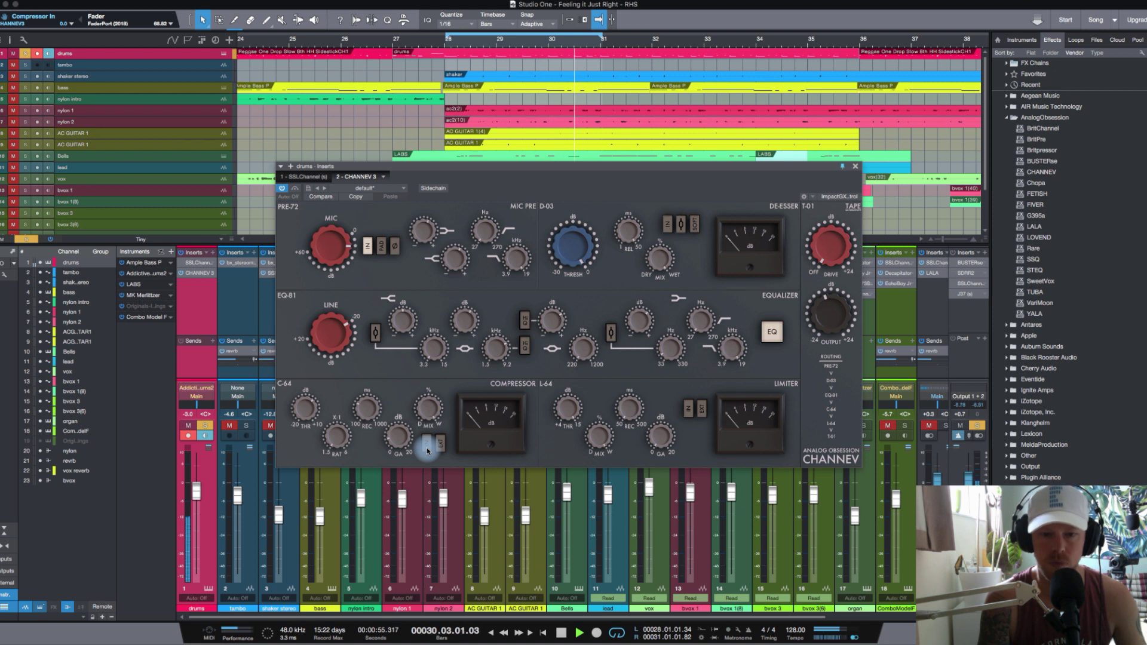
{"action": "left_click", "coordinate": [428, 449]}
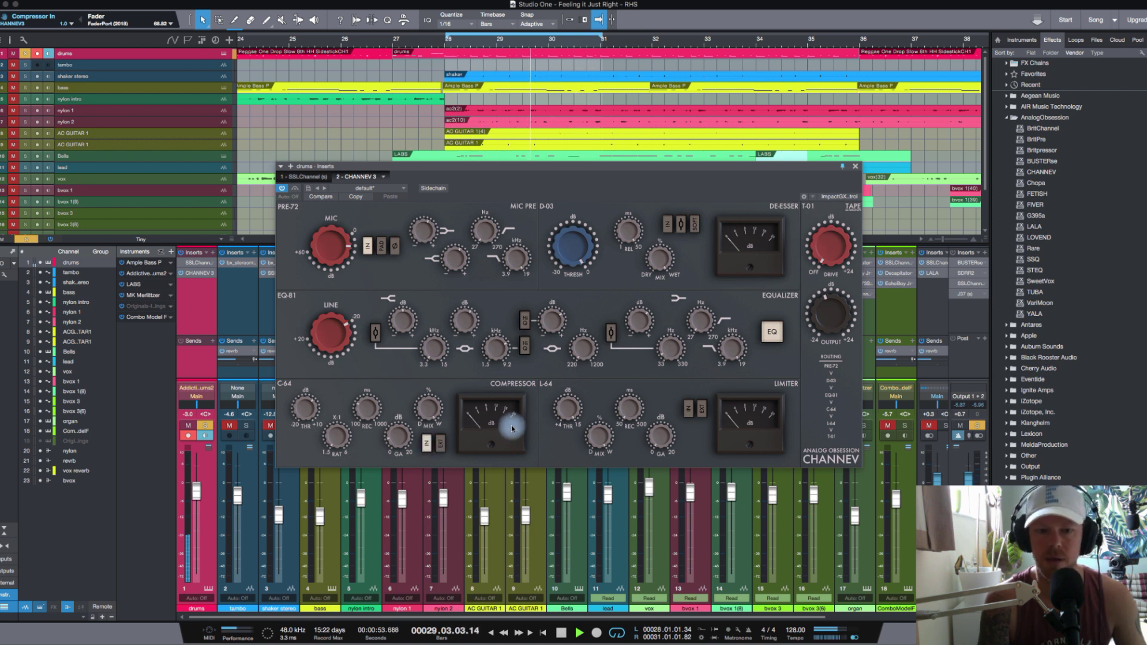
Raise the T-01 tape drive in the drums' CHANNEV gradually to about 15 dB while the loop plays.
{"action": "mouse_move", "coordinate": [732, 351]}
{"action": "mouse_move", "coordinate": [831, 254]}
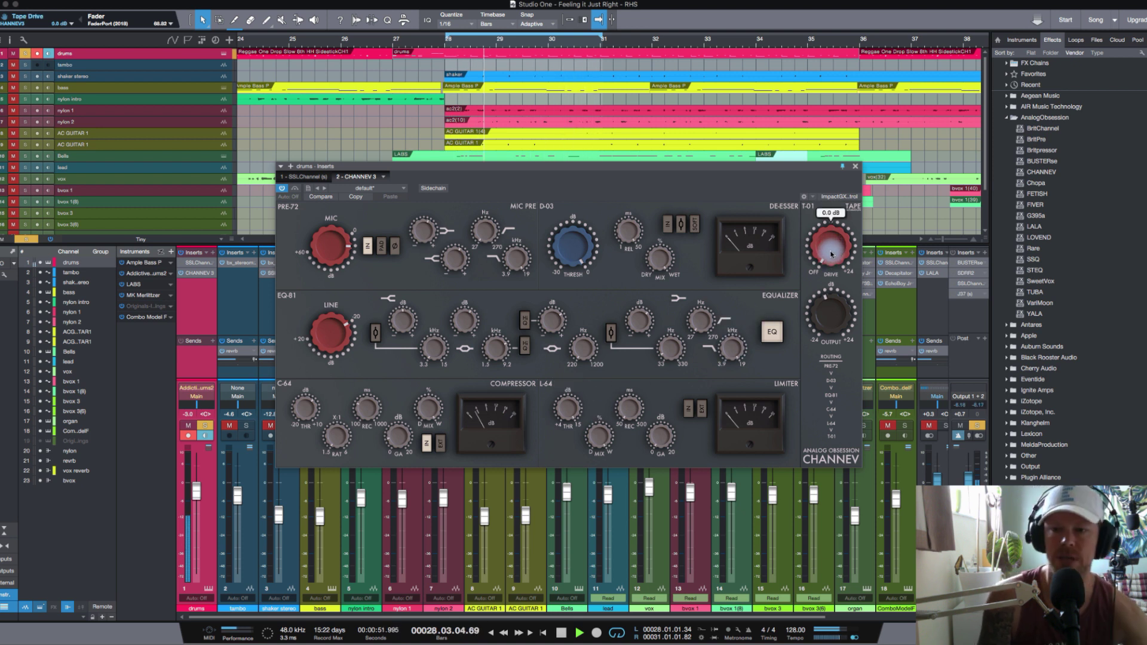
{"action": "scroll", "coordinate": [830, 254], "scroll_direction": "up", "scroll_amount": 2}
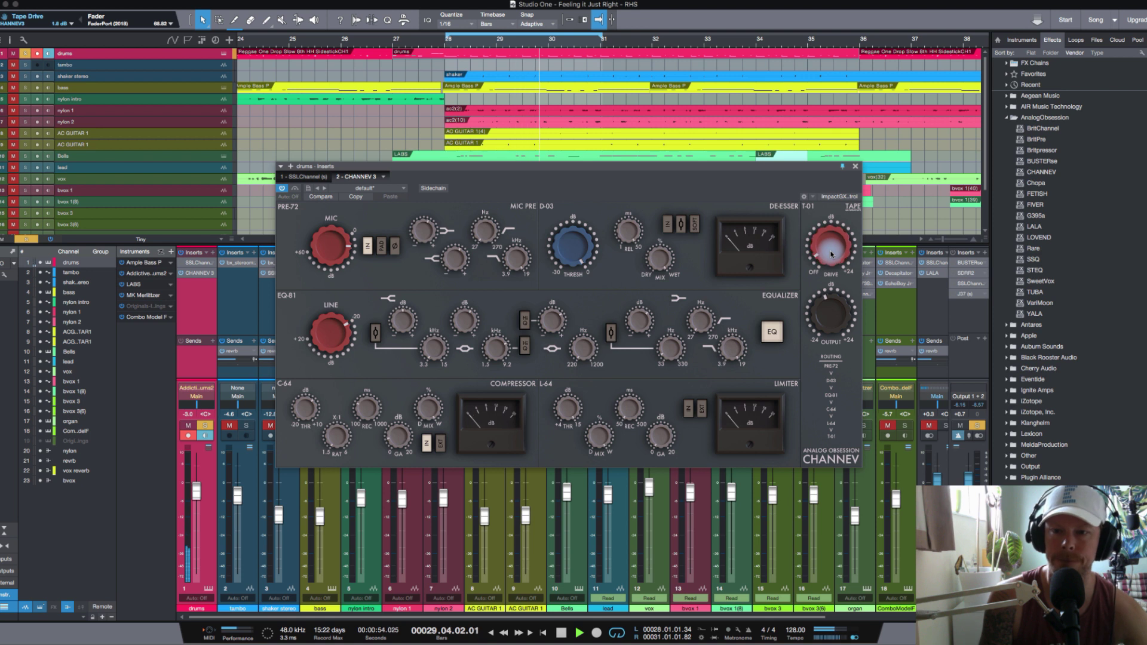
{"action": "scroll", "coordinate": [831, 254], "scroll_direction": "up", "scroll_amount": 2}
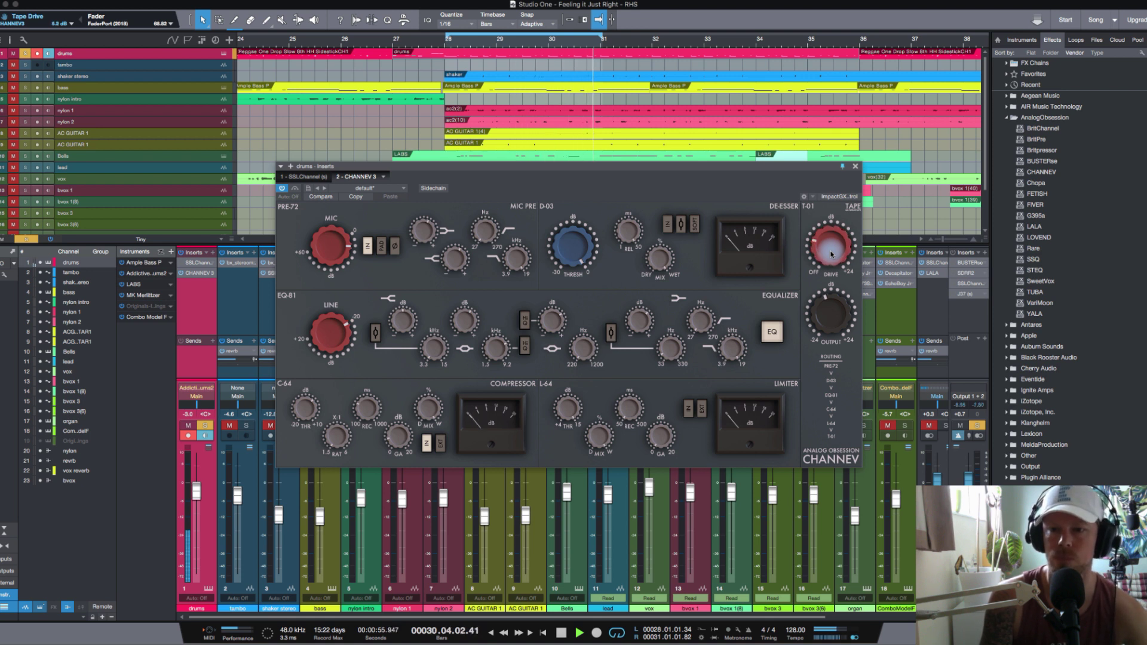
{"action": "scroll", "coordinate": [831, 253], "scroll_direction": "up", "scroll_amount": 2}
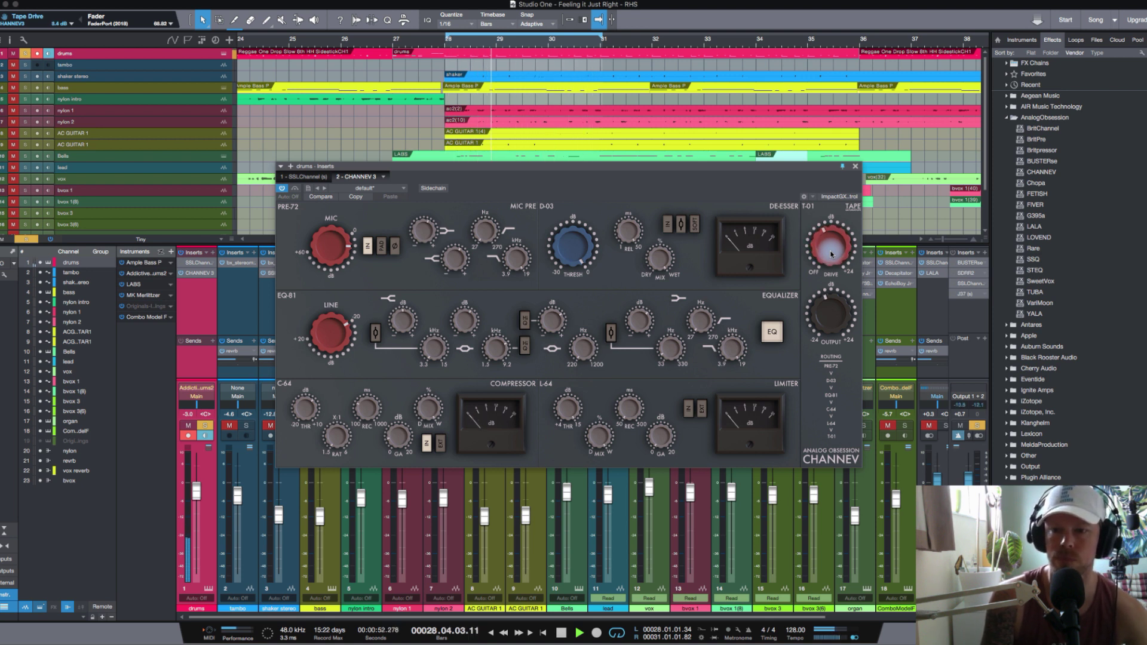
{"action": "scroll", "coordinate": [830, 254], "scroll_direction": "up", "scroll_amount": 2}
{"action": "scroll", "coordinate": [830, 253], "scroll_direction": "up", "scroll_amount": 1}
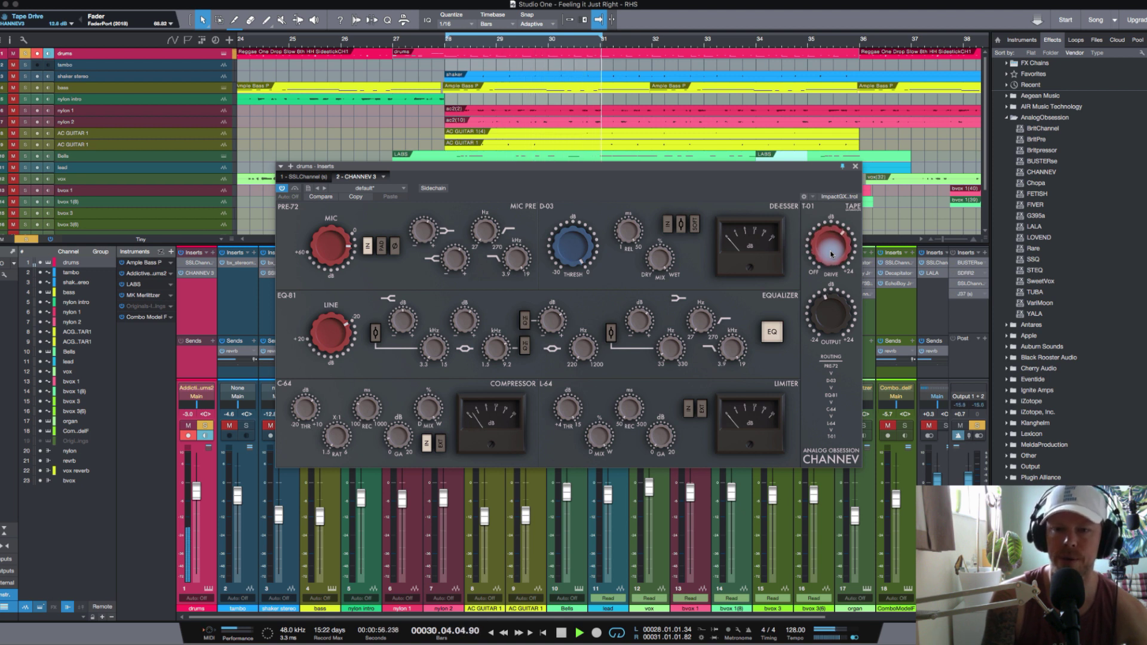
{"action": "scroll", "coordinate": [831, 253], "scroll_direction": "up", "scroll_amount": 1}
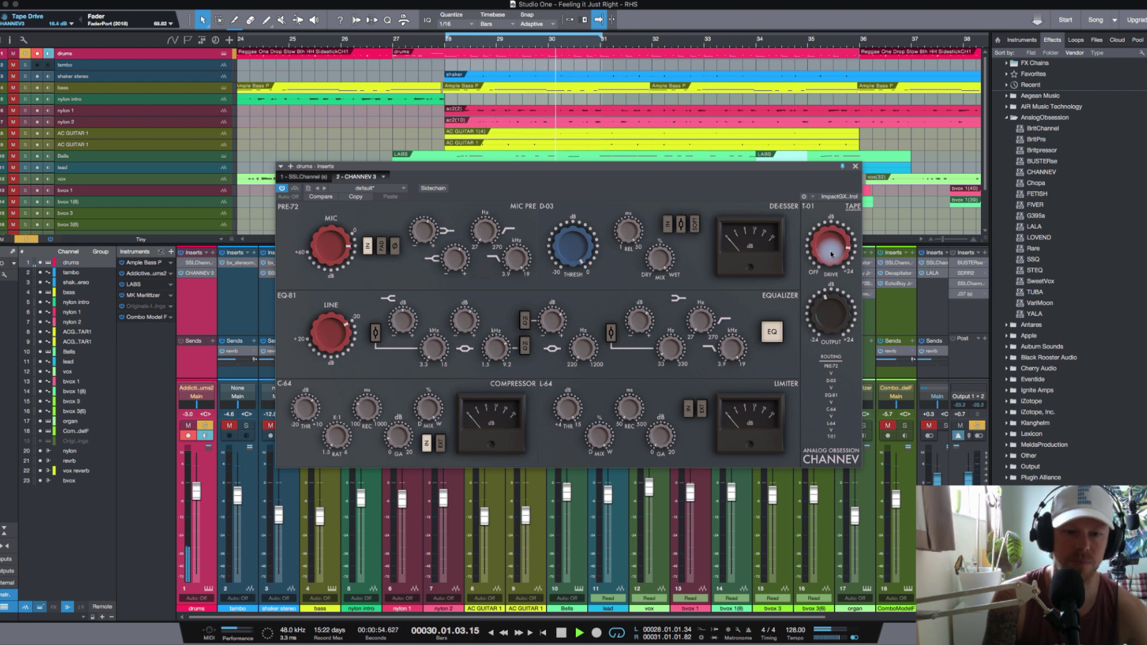
Lower the drums' tape drive to 7.0 dB while listening, and stop playback.
{"action": "scroll", "coordinate": [830, 253], "scroll_direction": "down", "scroll_amount": 1}
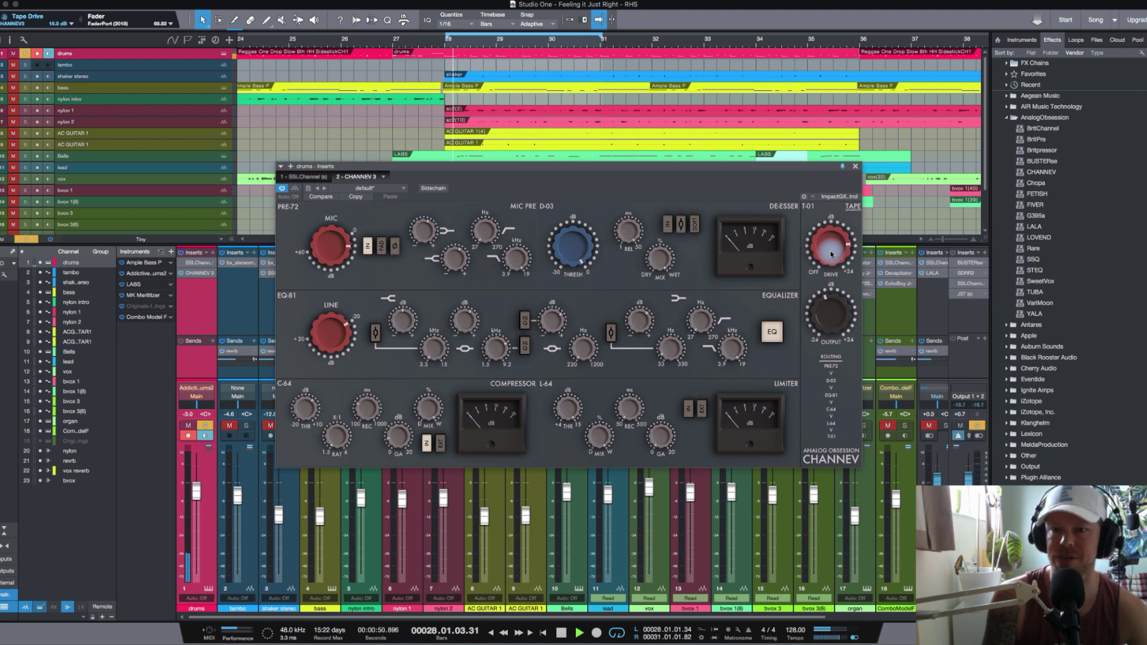
{"action": "scroll", "coordinate": [831, 254], "scroll_direction": "down", "scroll_amount": 2}
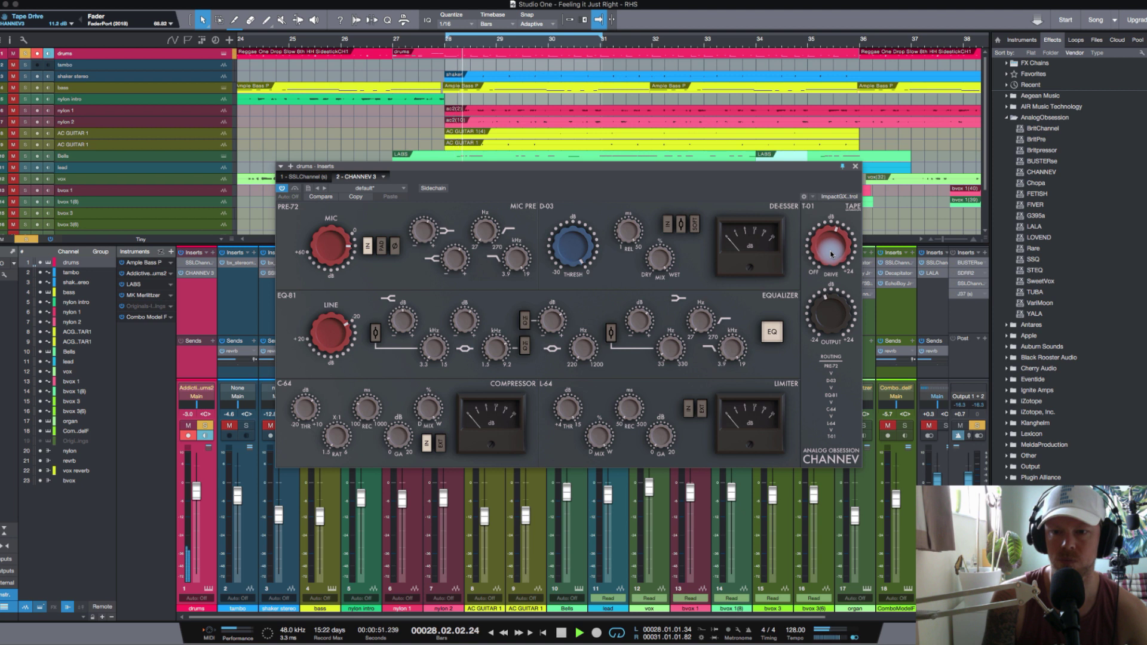
{"action": "scroll", "coordinate": [831, 253], "scroll_direction": "down", "scroll_amount": 3}
{"action": "scroll", "coordinate": [831, 254], "scroll_direction": "down", "scroll_amount": 2}
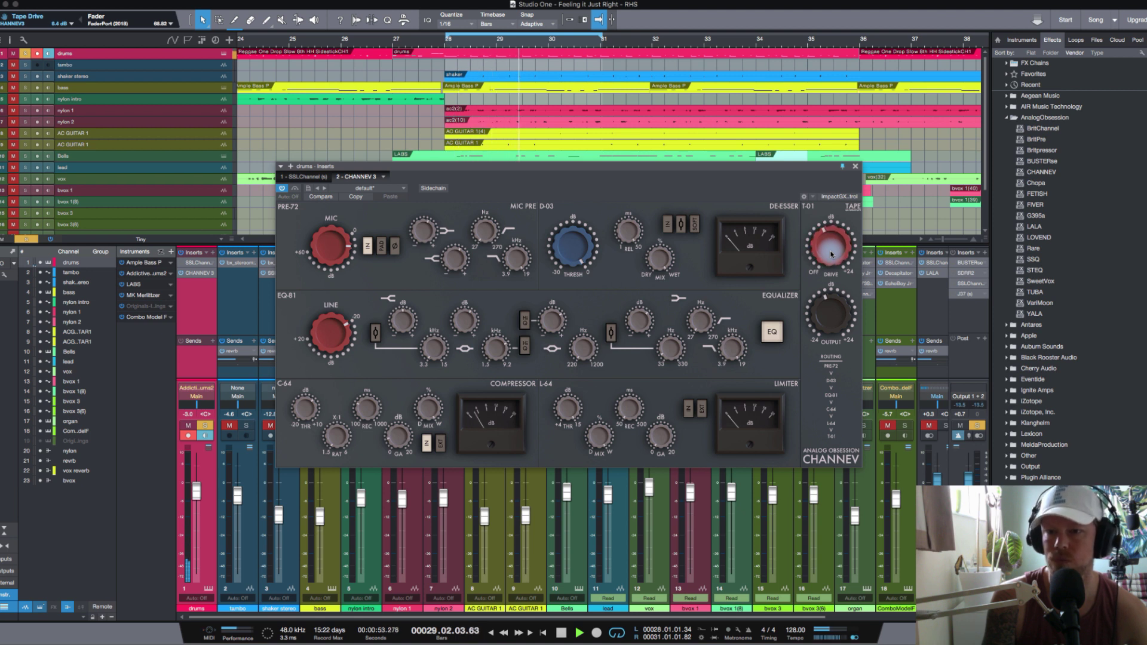
{"action": "scroll", "coordinate": [831, 254], "scroll_direction": "down", "scroll_amount": 1}
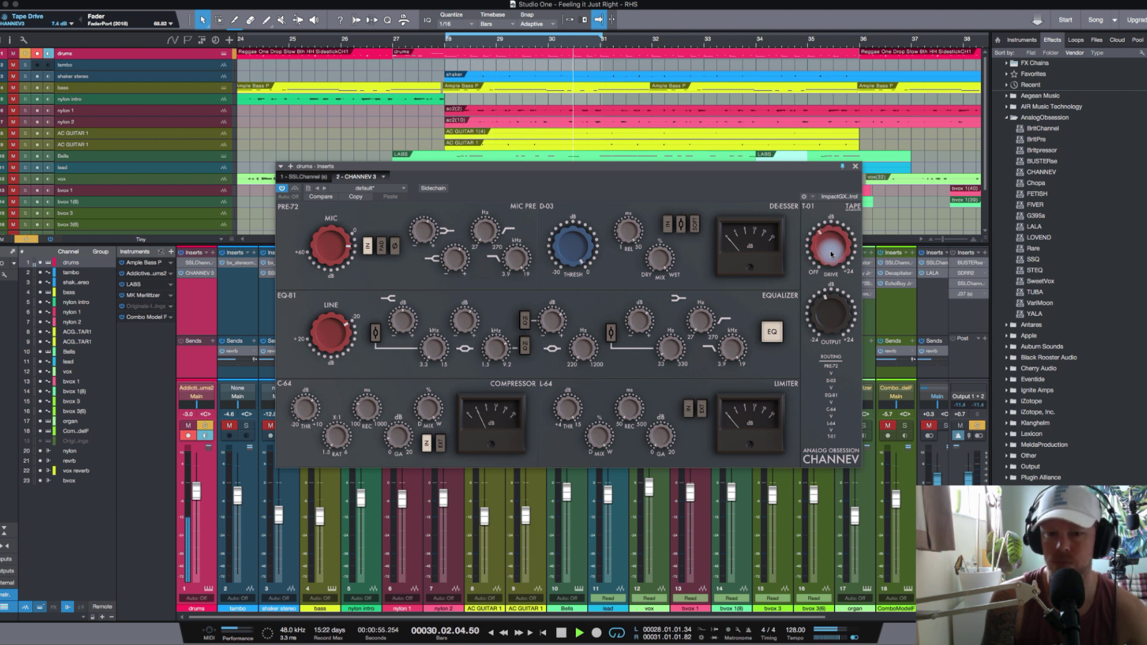
{"action": "scroll", "coordinate": [830, 253], "scroll_direction": "down", "scroll_amount": 1}
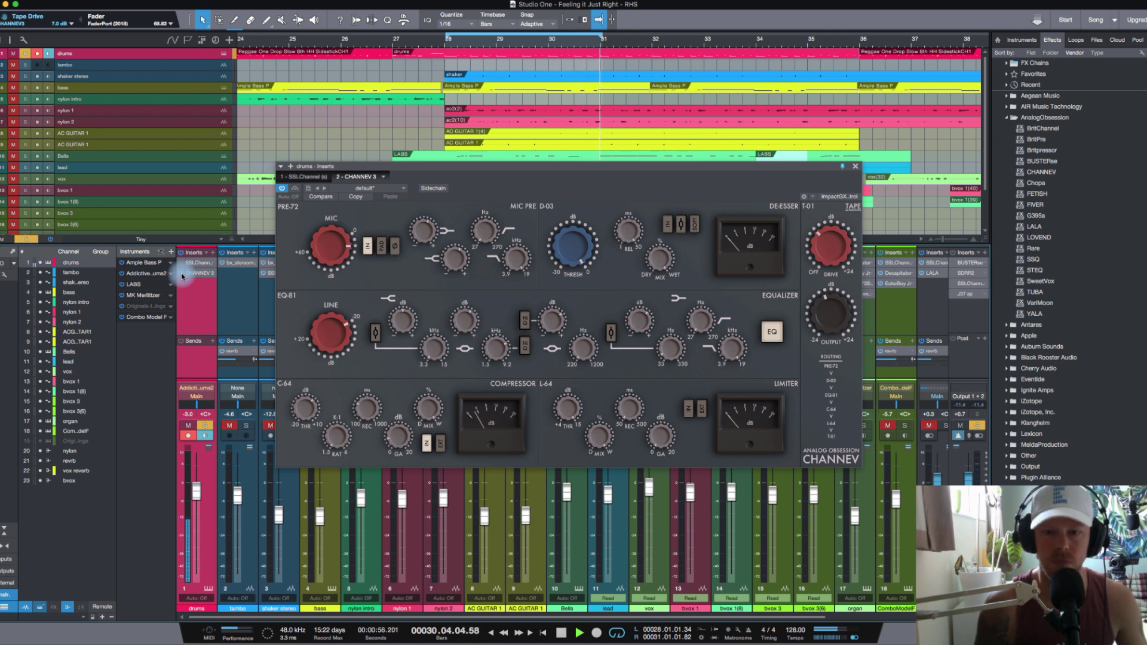
{"action": "key", "text": "space"}
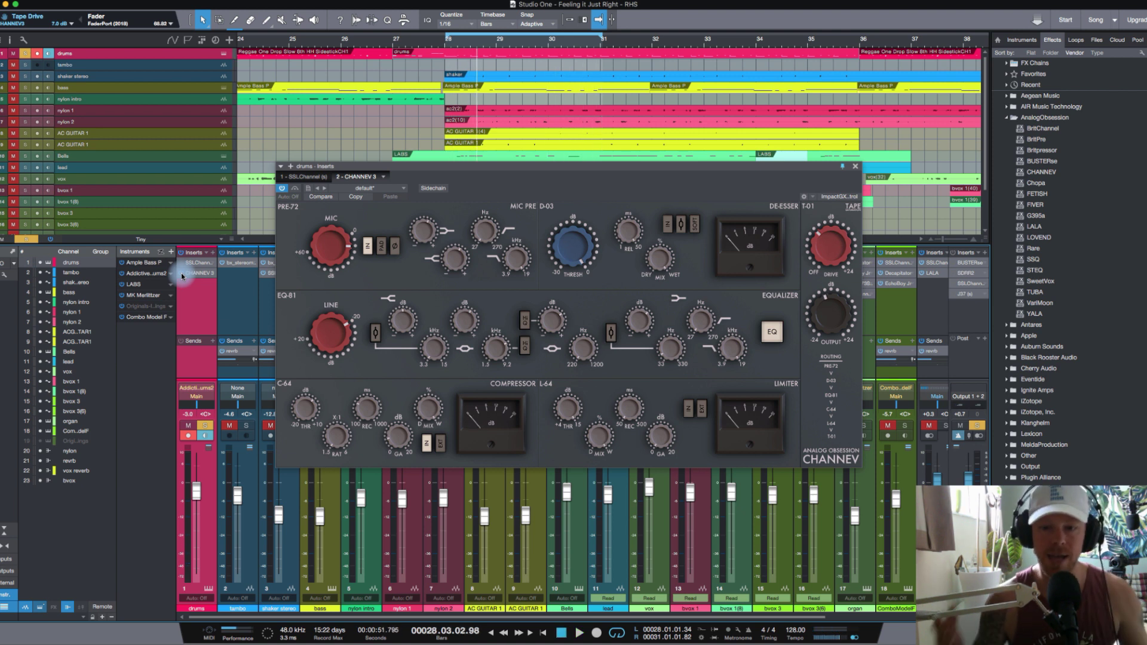